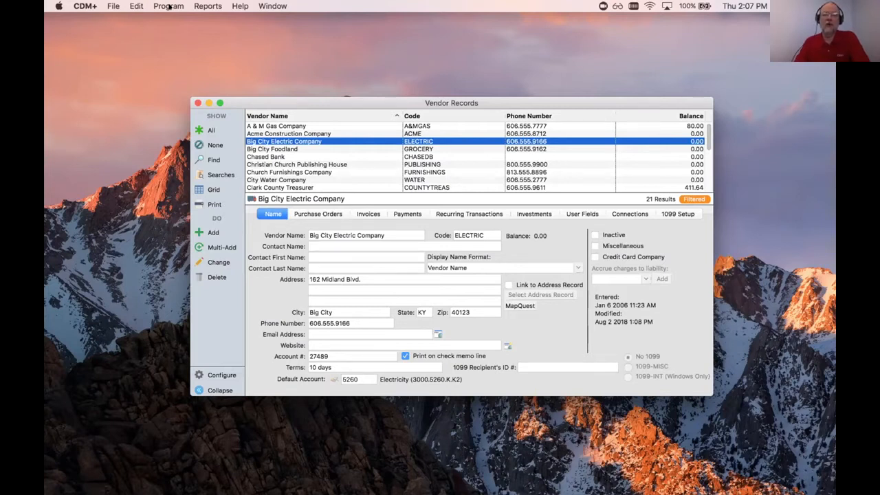
Bring up the vendor records through the vendor setup step of the Welcome to Accounting window, and close the welcome window
click(169, 6)
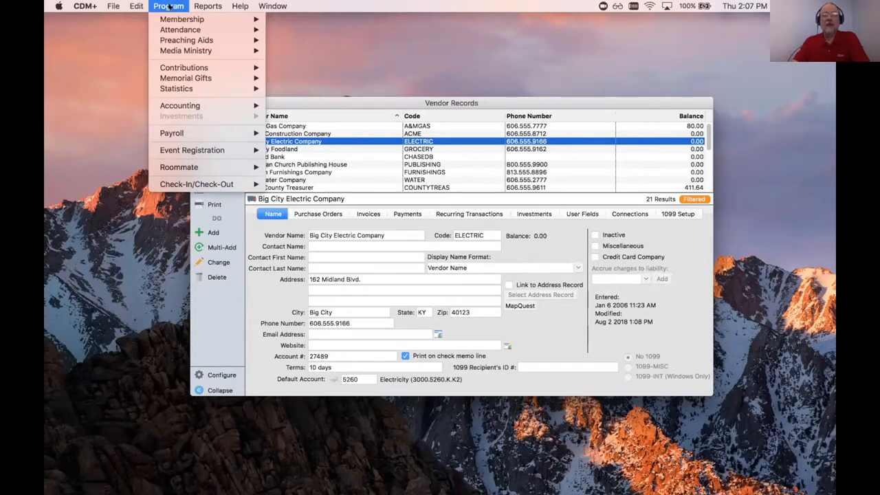
mouse_move(185, 103)
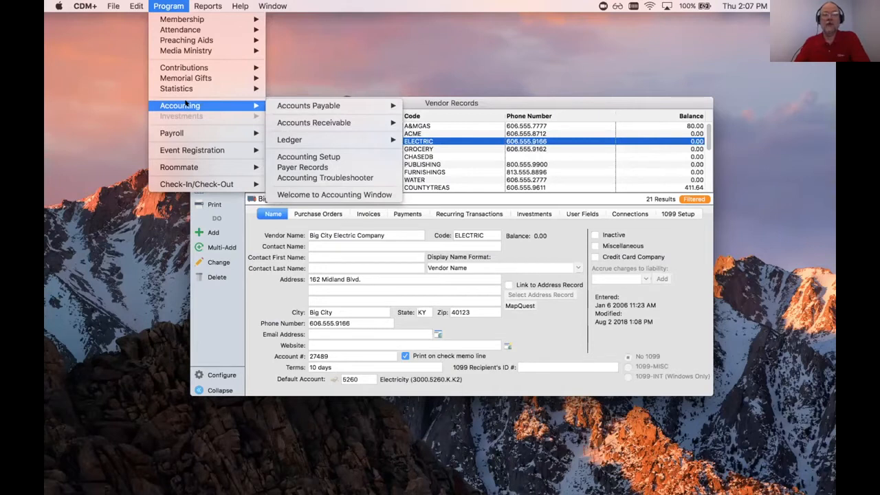
mouse_move(297, 102)
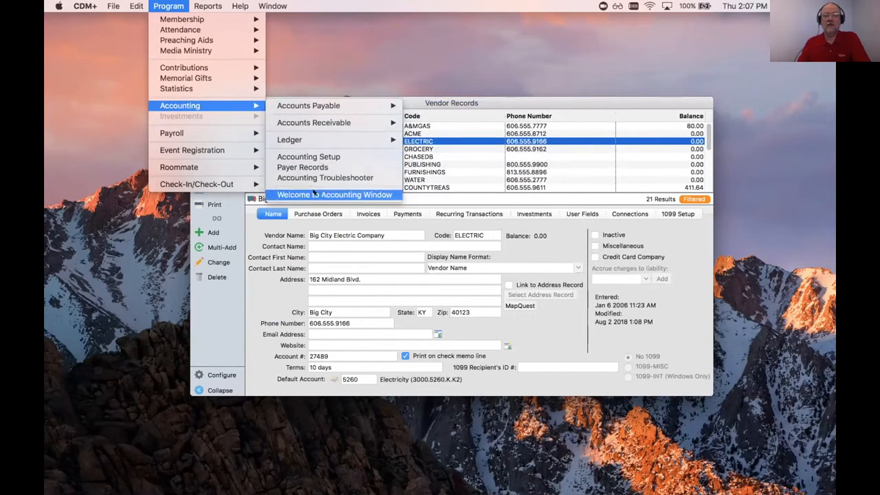
click(314, 195)
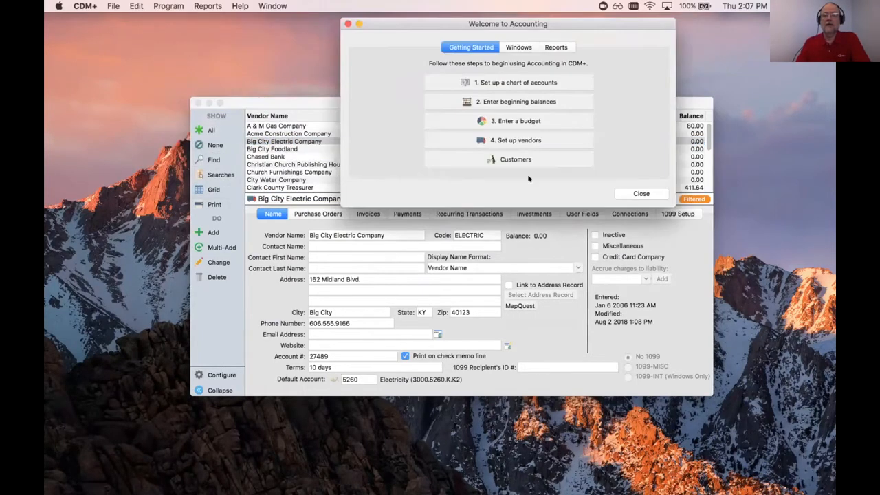
click(515, 139)
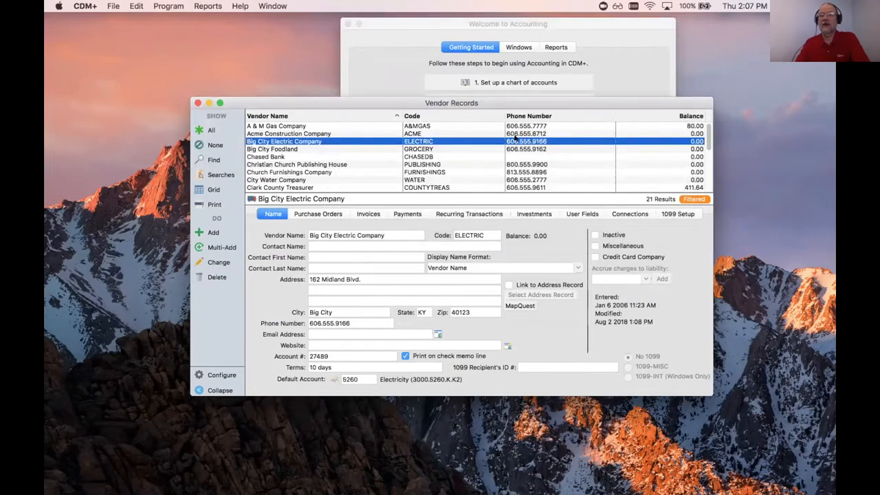
click(347, 24)
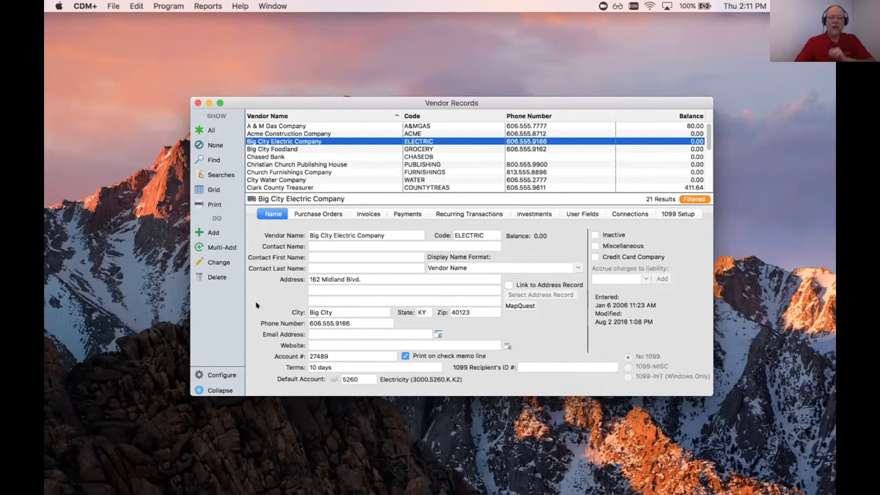
Review the 1099 setup of the vendor listed just below Quill Corporation and return to its name details
scroll(323, 174, down, 10)
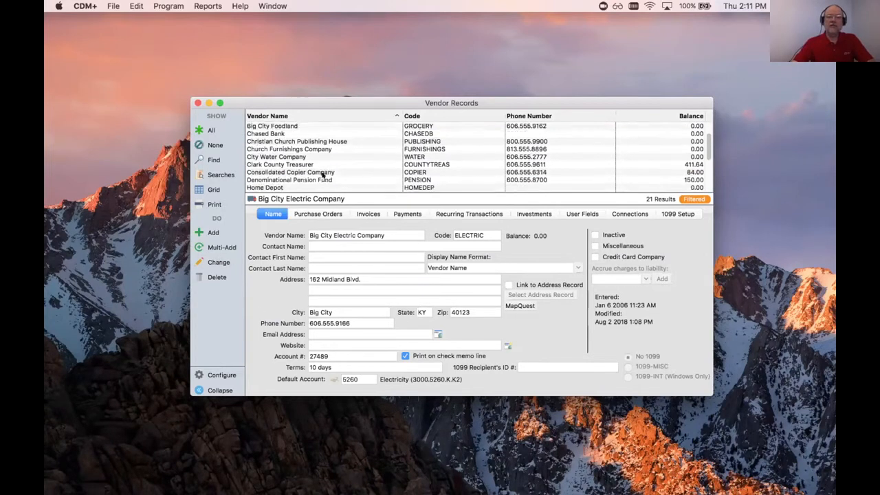
scroll(322, 175, down, 1)
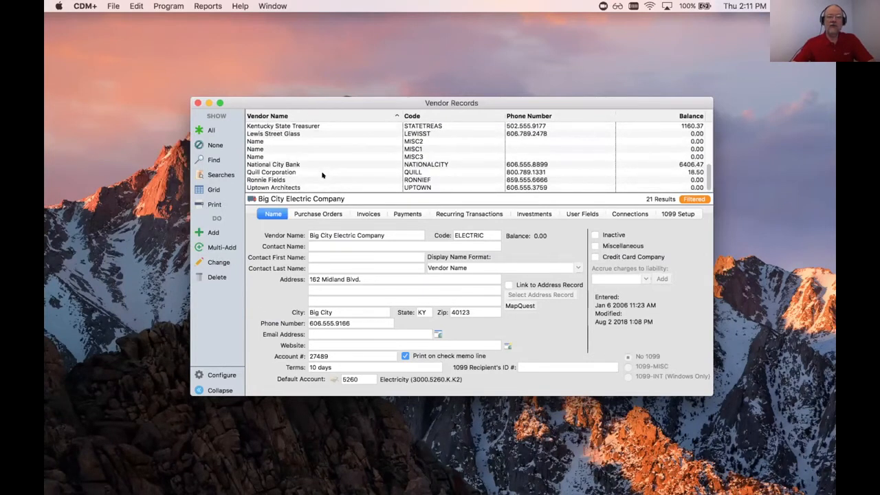
click(285, 178)
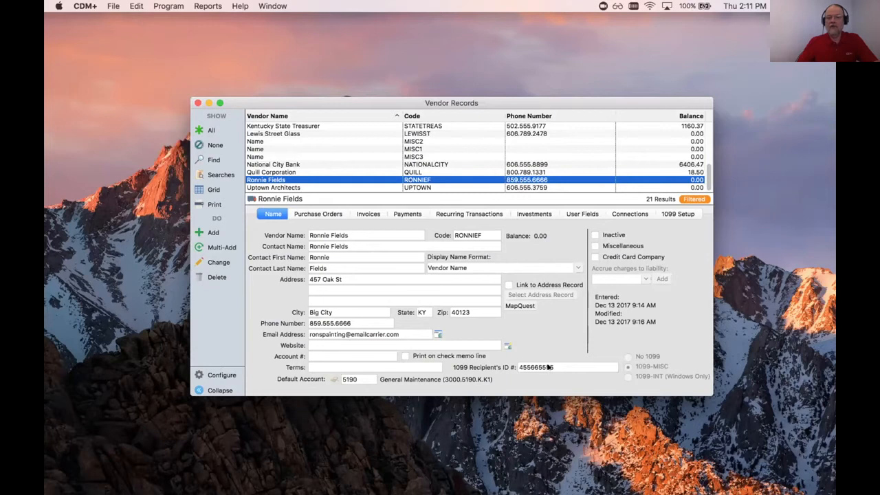
click(670, 214)
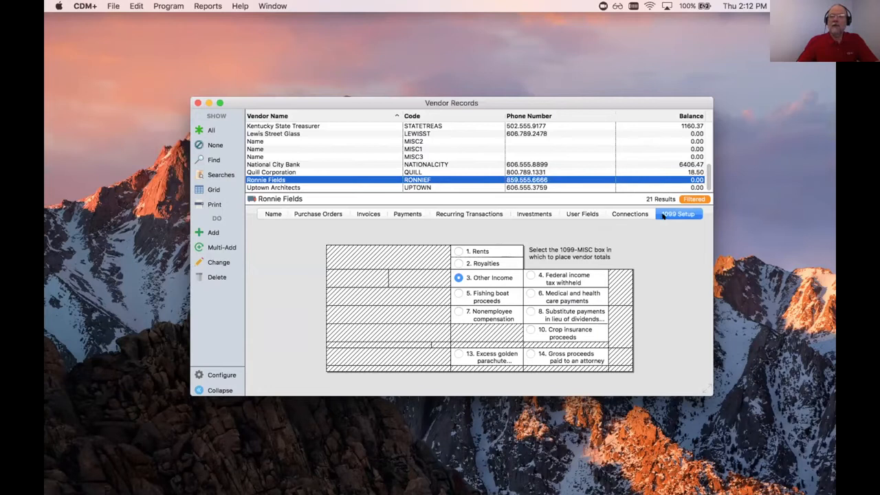
click(273, 213)
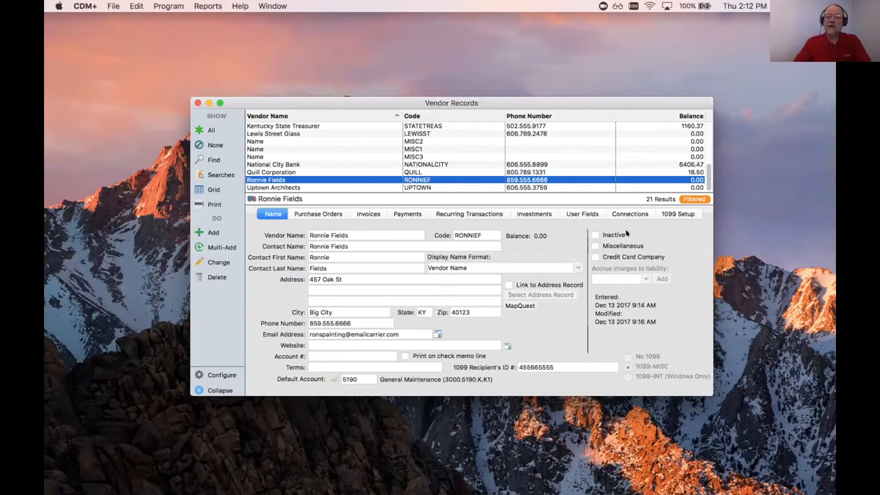
Remove the filter from the vendor list, flag the MISC1 vendor as Miscellaneous, and save its record
click(687, 199)
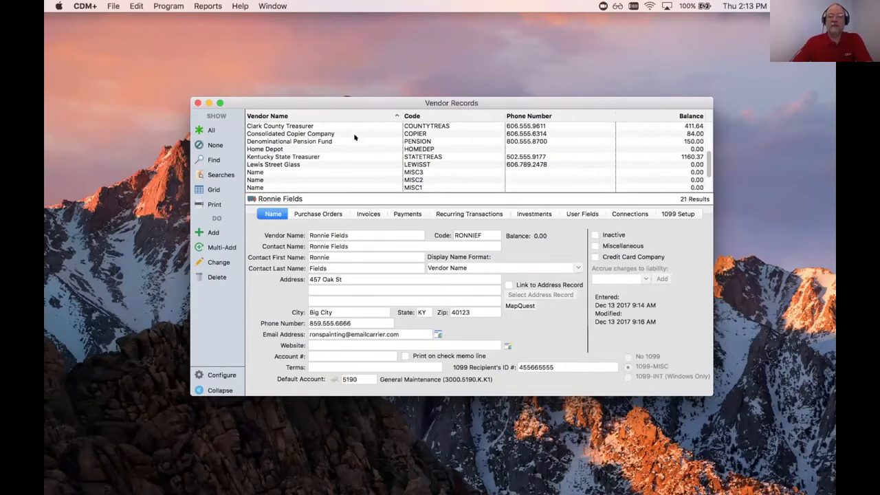
click(269, 172)
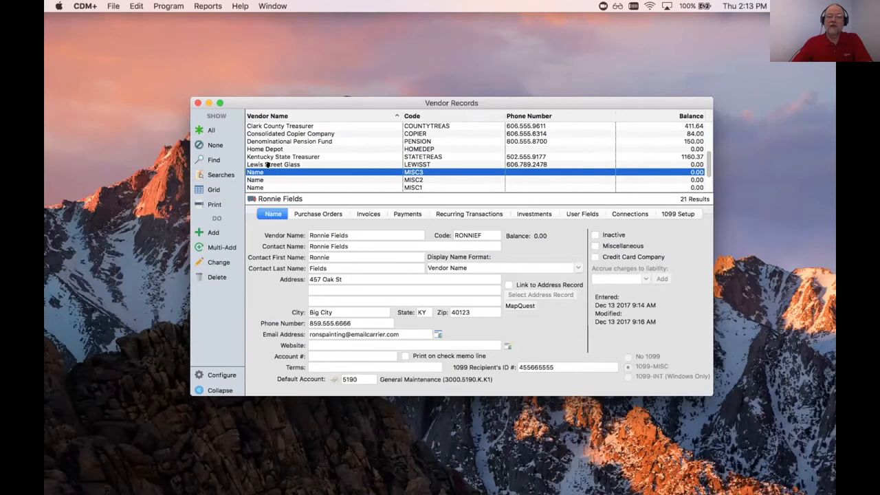
click(406, 187)
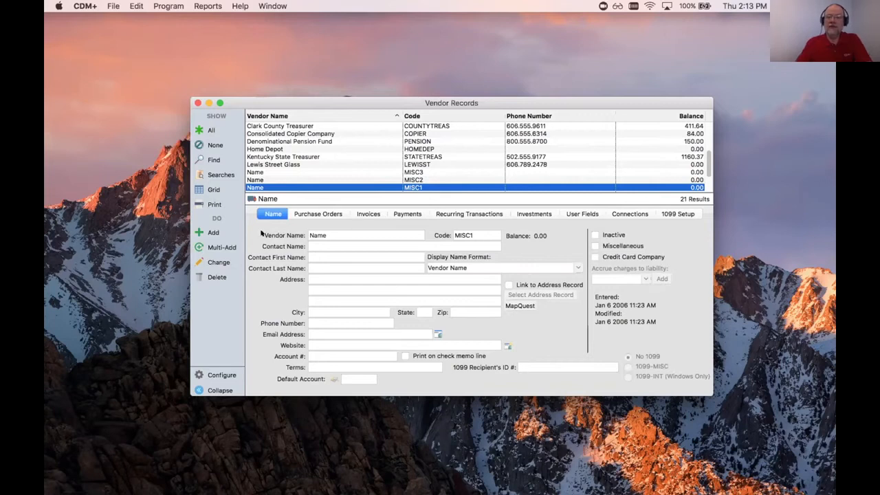
click(217, 262)
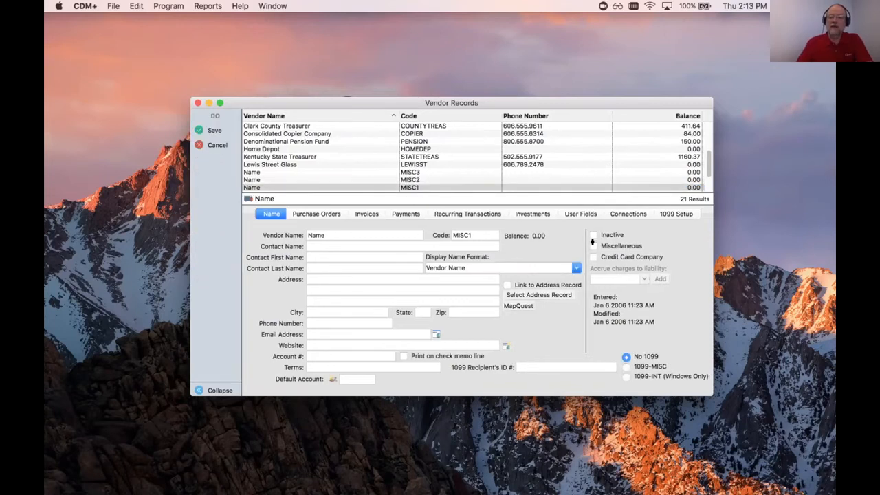
click(215, 130)
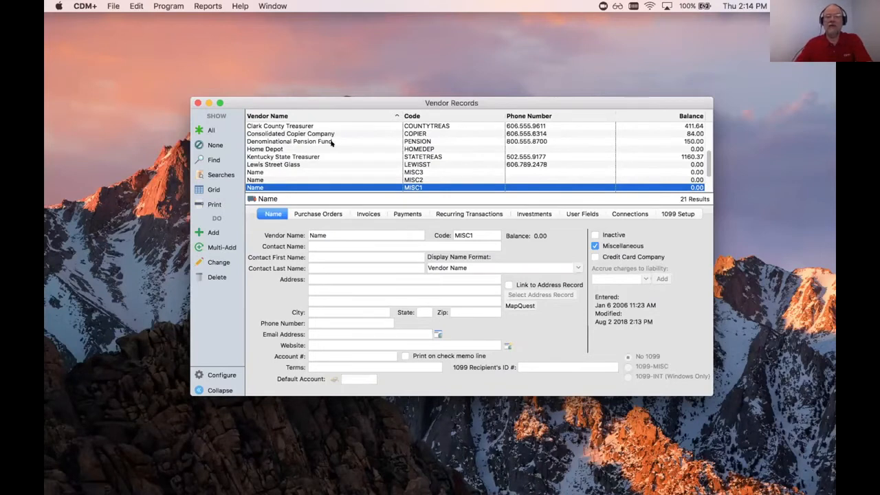
scroll(331, 142, up, 5)
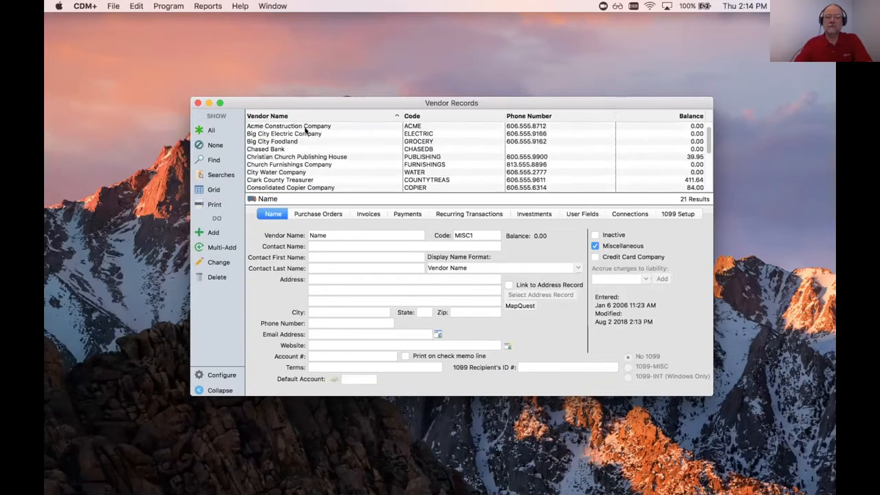
click(595, 245)
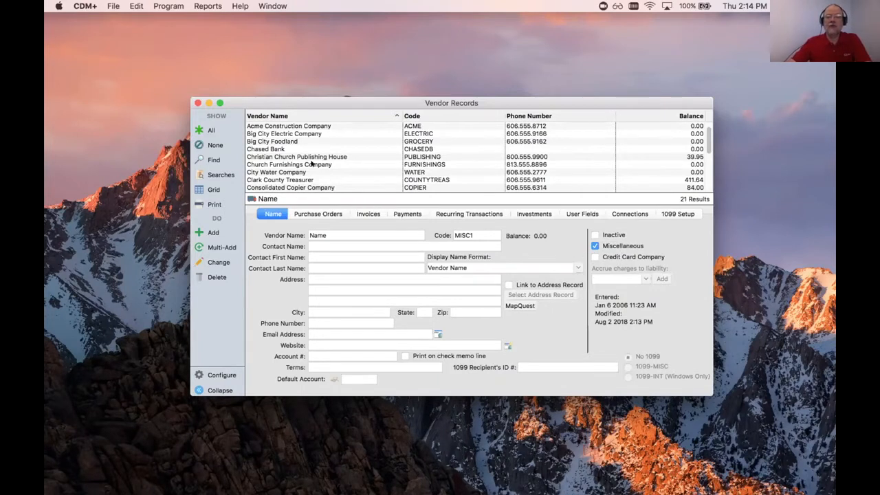
Examine the liability accounts offered for accruing Chased Bank's credit card charges, keeping Office Credit Cards - 2510.C
click(286, 148)
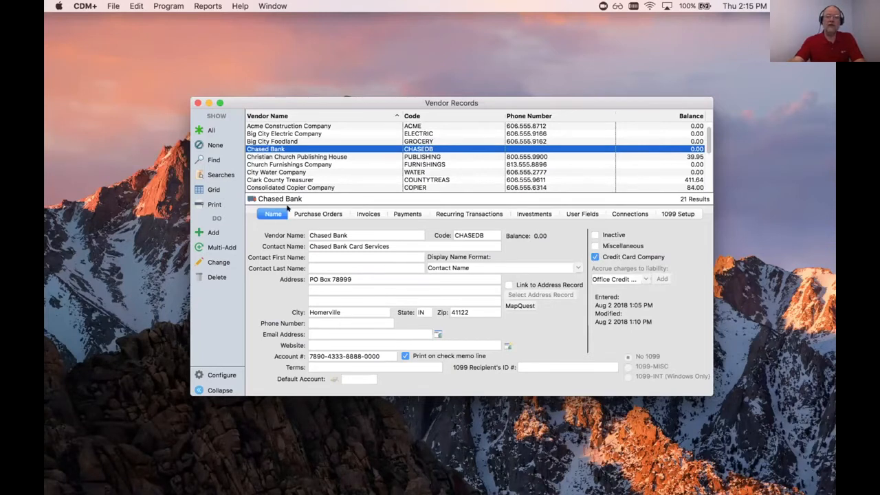
click(223, 261)
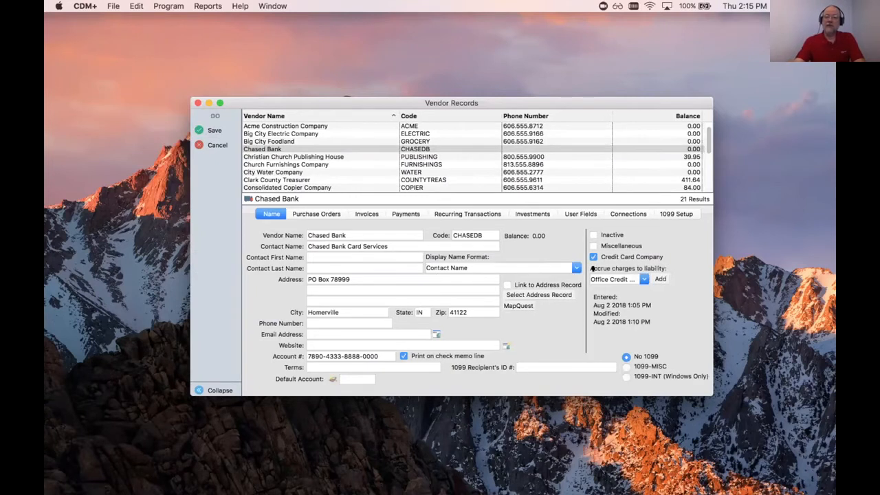
click(640, 278)
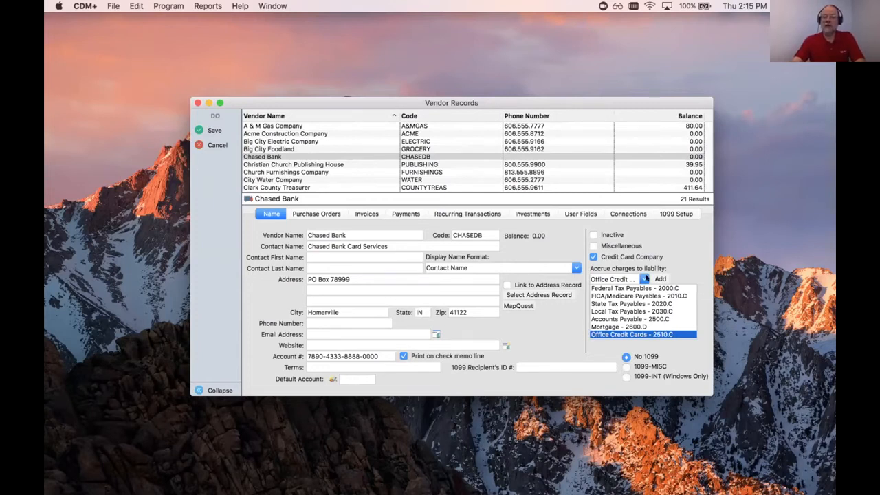
click(216, 132)
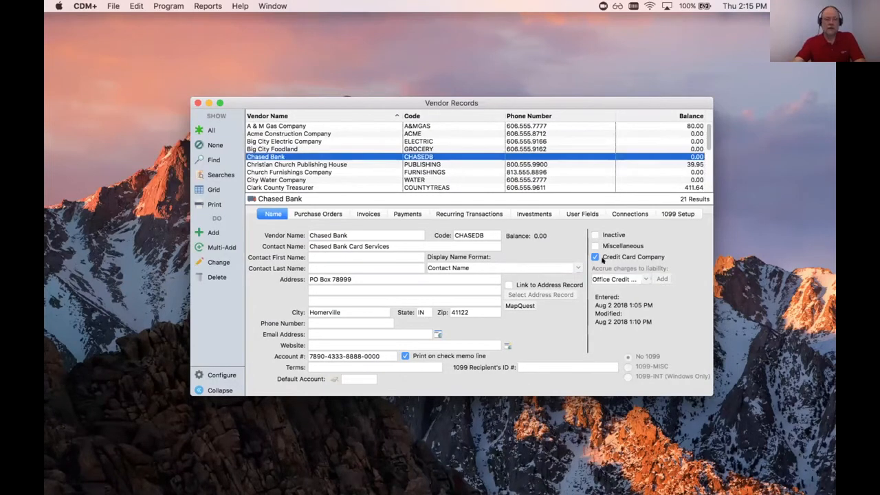
Look through the invoice and payment history of A & M Gas Company, including its Apr 24 2018 payment
click(364, 213)
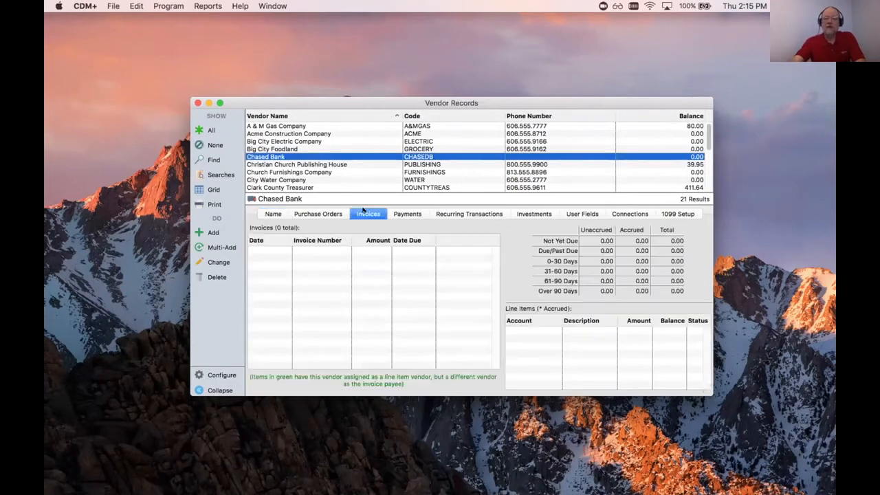
click(275, 126)
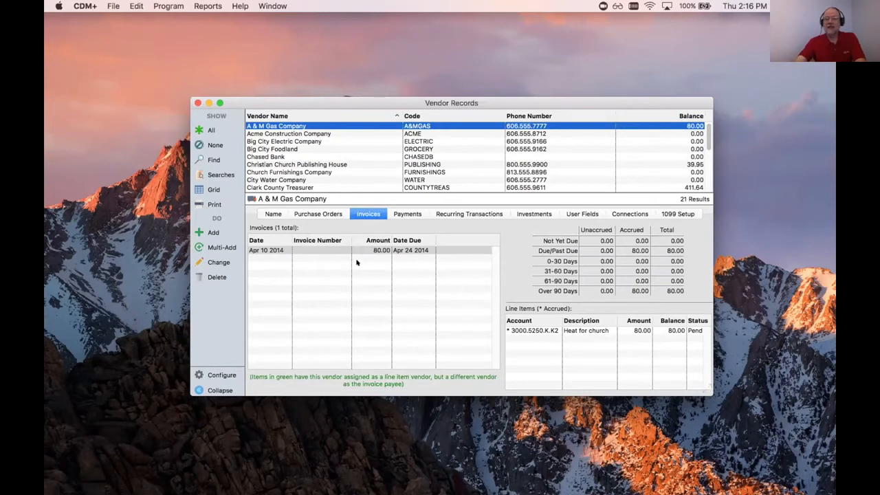
click(311, 250)
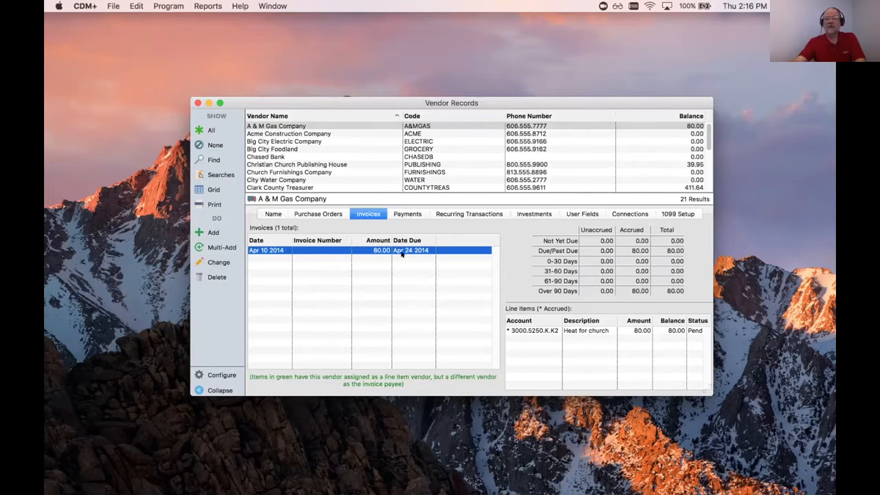
click(407, 214)
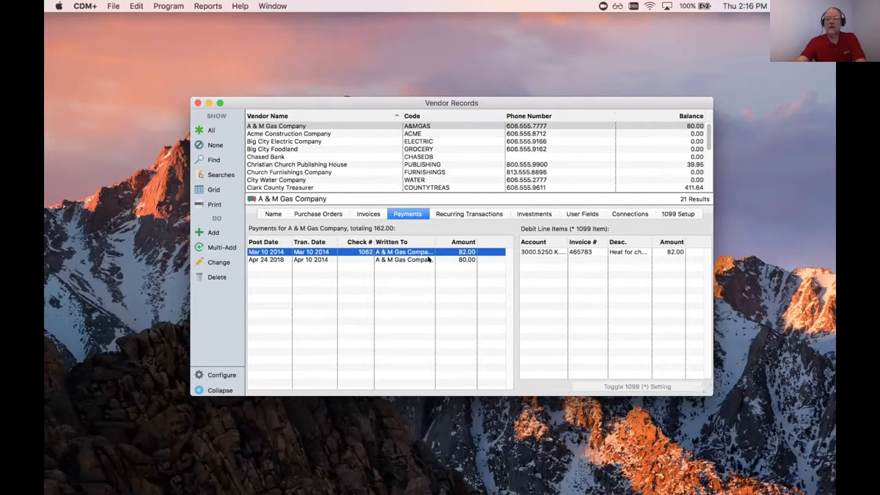
click(301, 259)
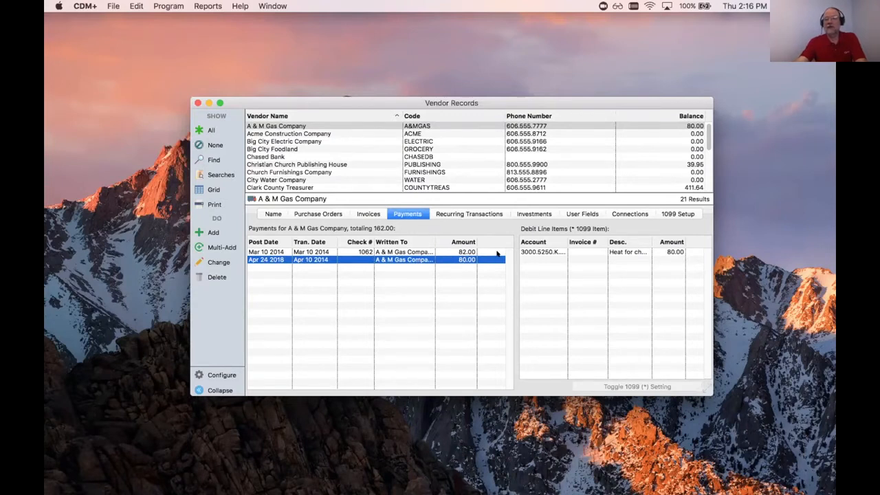
Inspect A & M Gas Company's Budget heat payment recurring transaction, and return to Big City Electric Company's name details
click(462, 211)
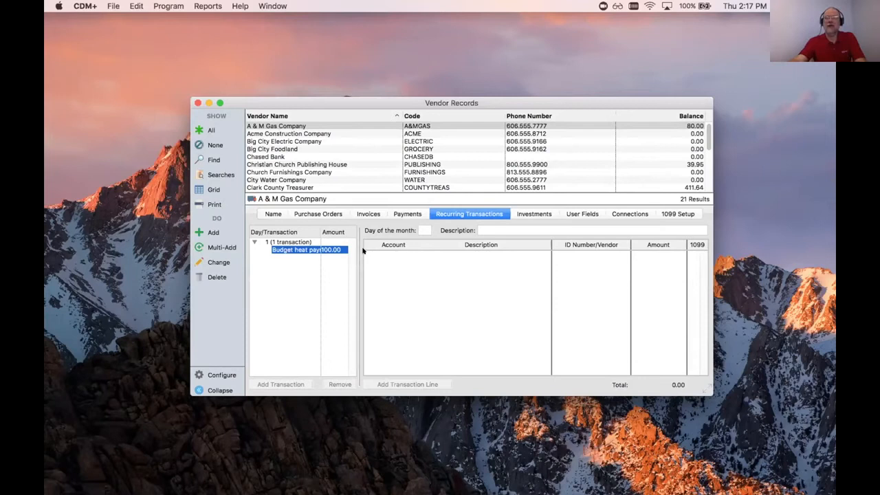
click(305, 250)
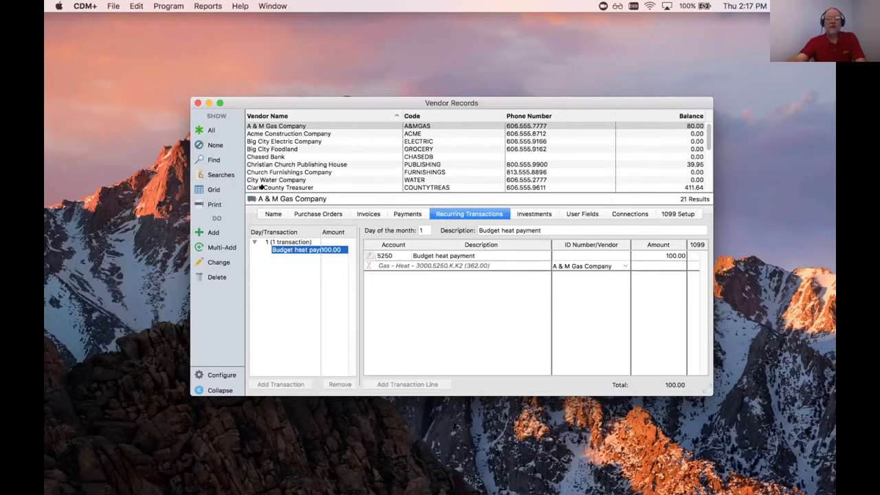
click(271, 215)
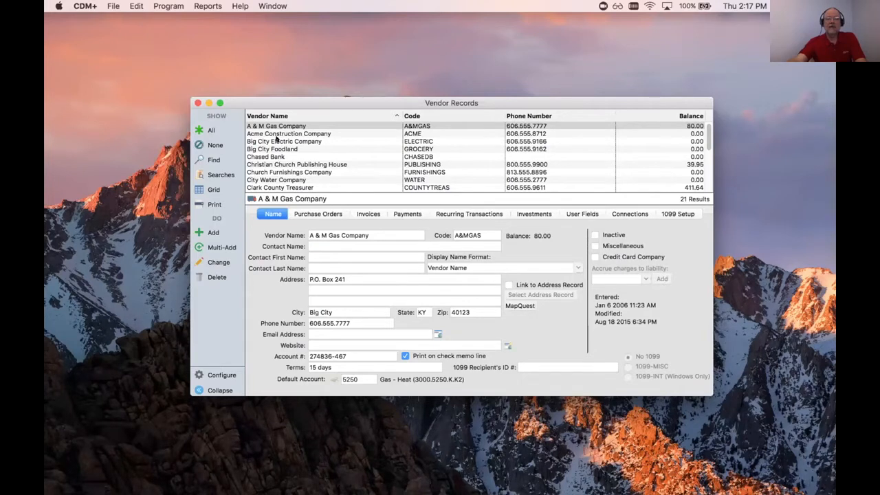
click(276, 141)
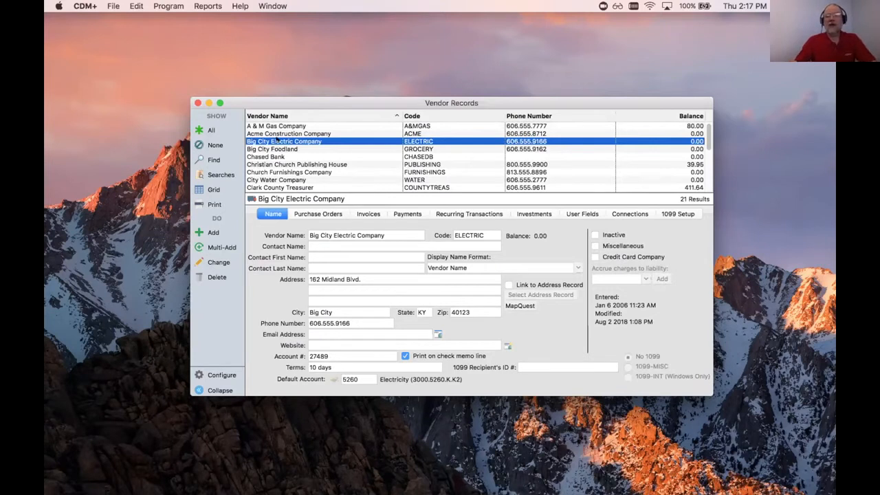
Open the accounts payable Invoices window
click(169, 6)
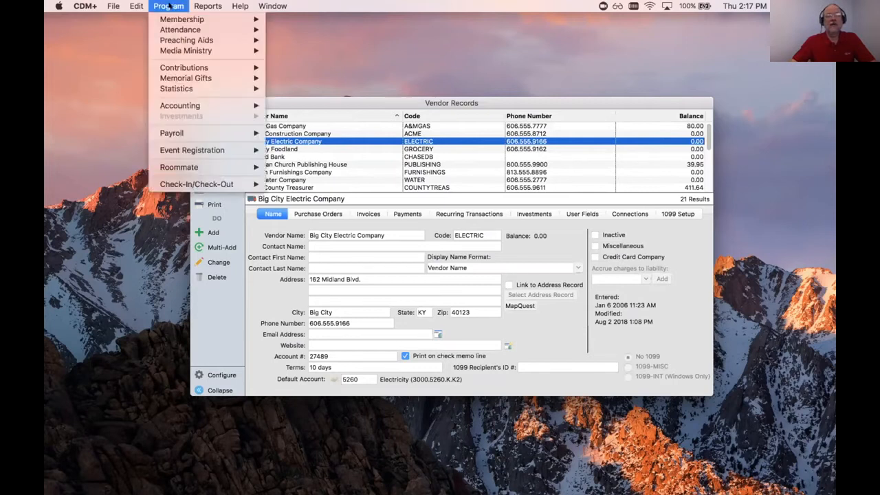
mouse_move(185, 105)
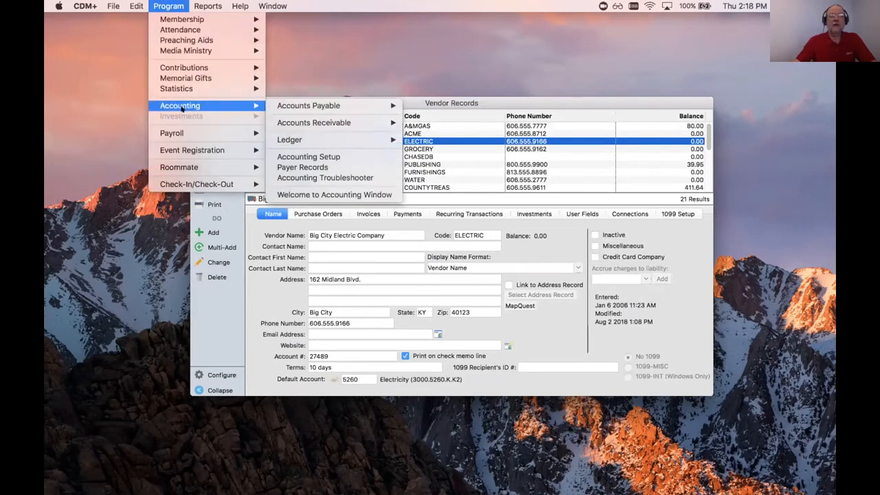
mouse_move(294, 103)
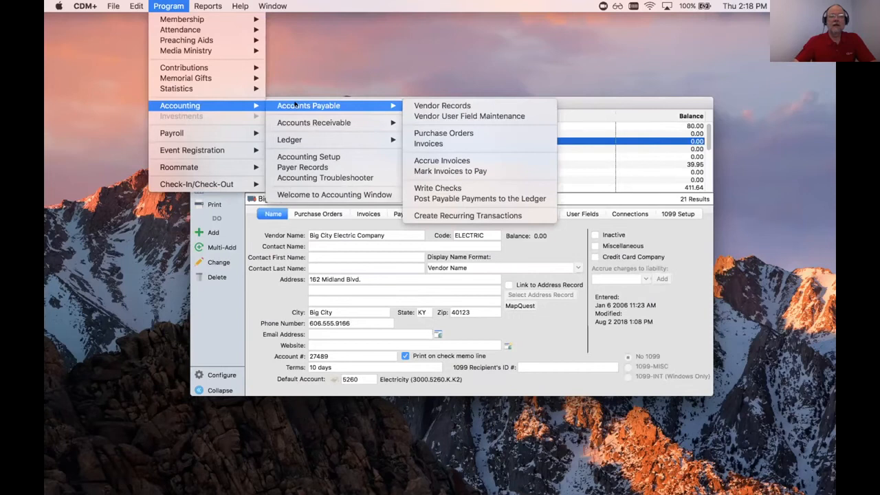
click(434, 143)
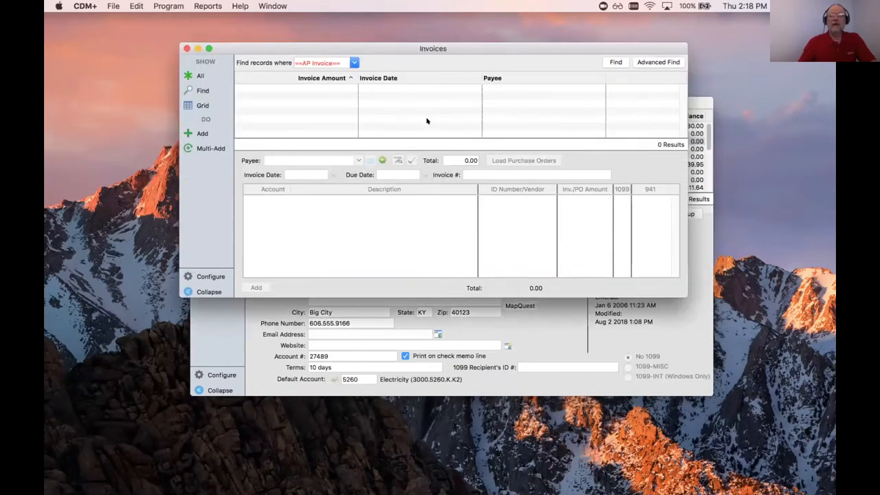
Close the Vendor Records window and make the Invoices window taller
click(696, 104)
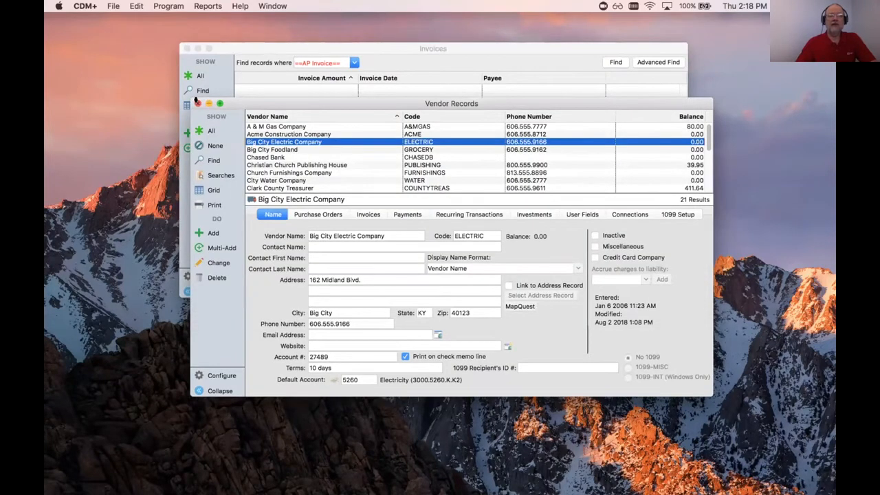
click(197, 102)
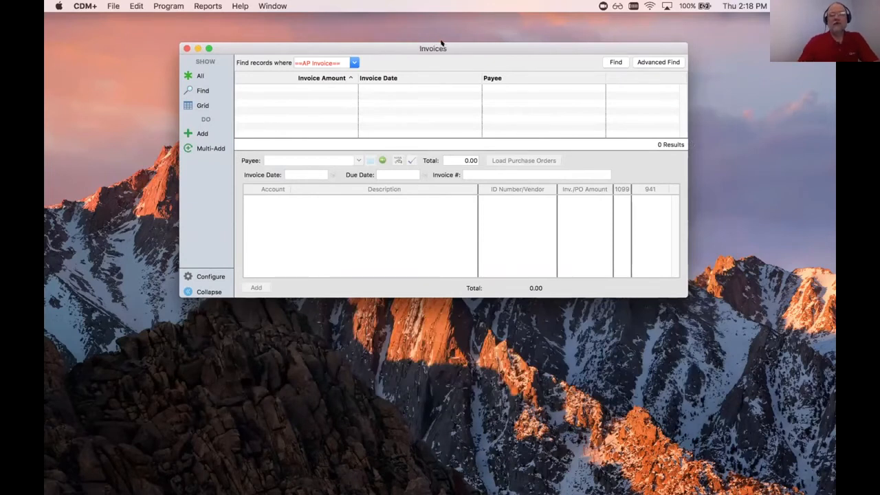
drag(435, 296, 436, 348)
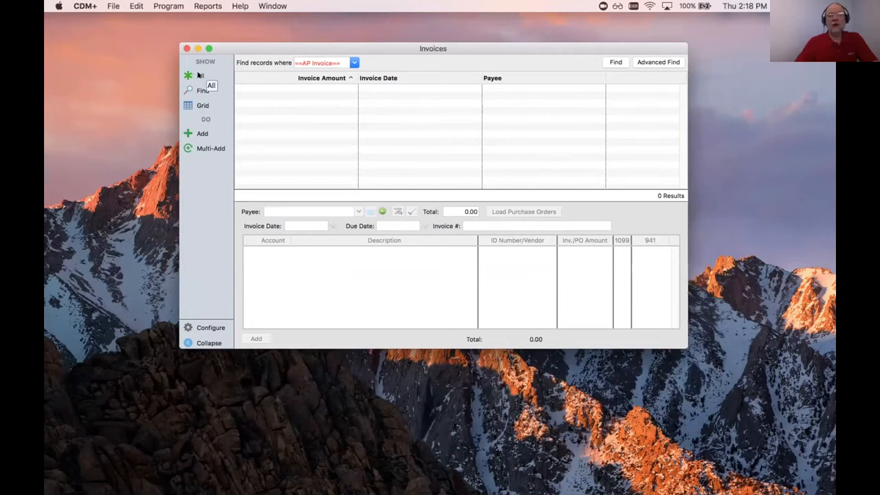
Find the invoices whose Date Entered is greater than Jan 1 2018, and list all invoices instead
click(353, 61)
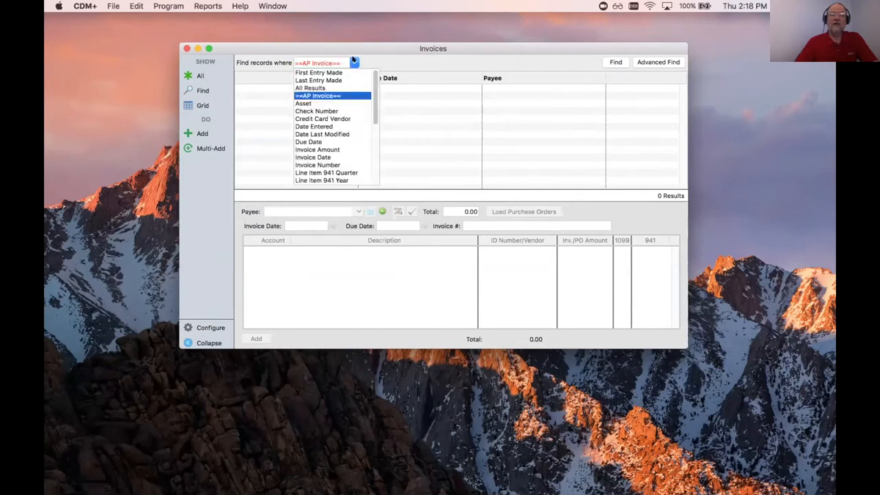
click(311, 126)
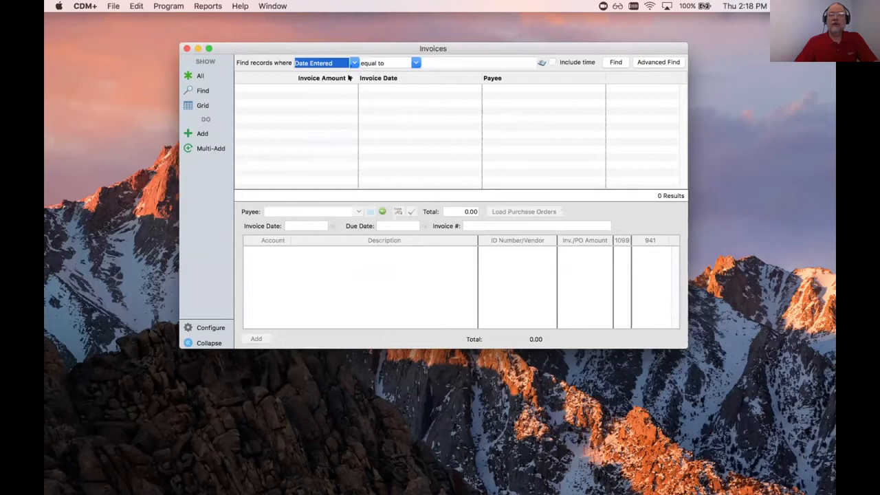
click(415, 62)
click(382, 90)
click(427, 63)
text(Jan 1 2018)
click(613, 61)
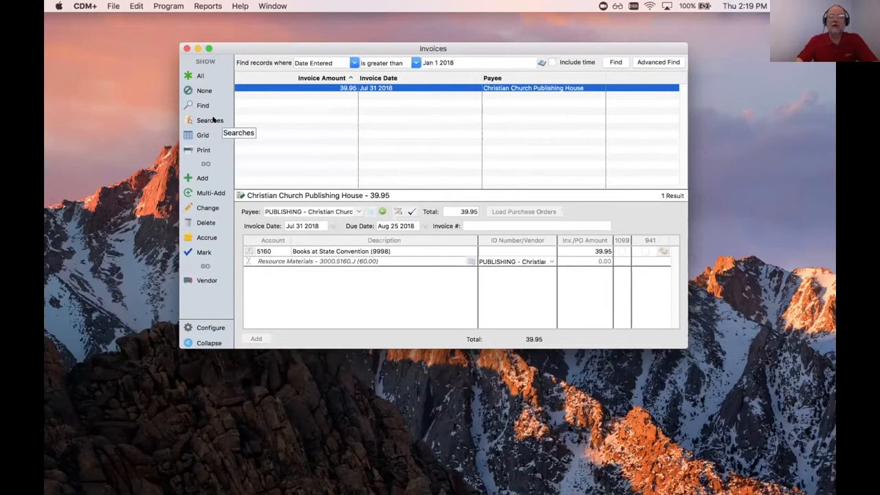
click(198, 77)
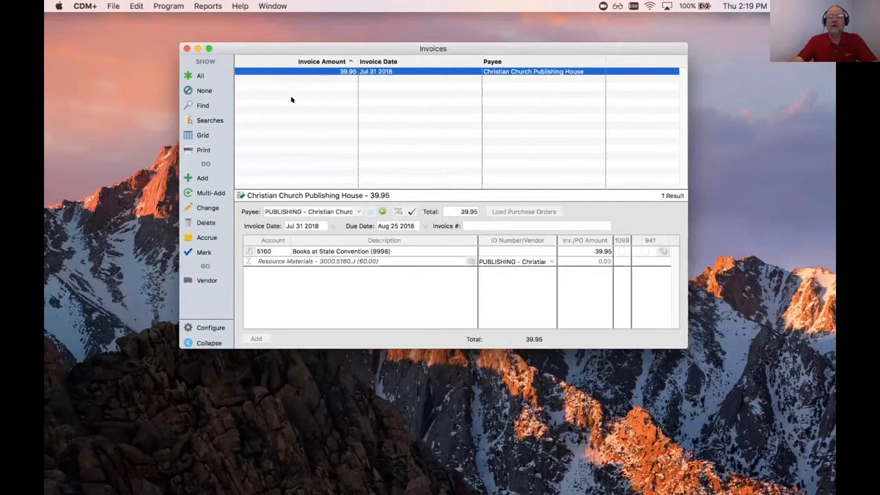
click(208, 77)
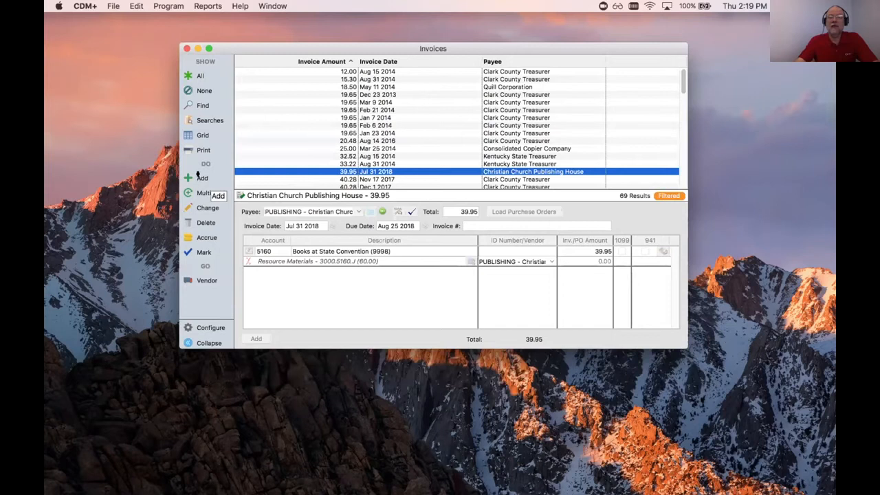
Start a new invoice with Big City Electric Company as payee and a total of 324.75
click(199, 177)
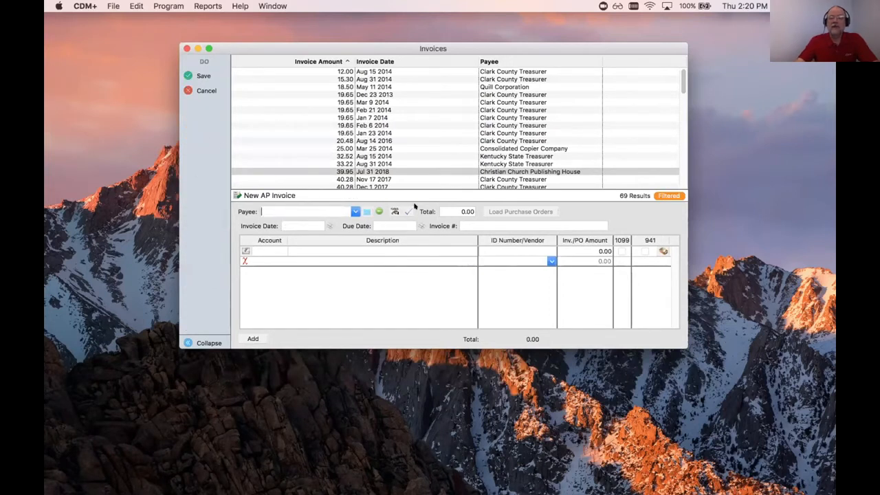
click(365, 210)
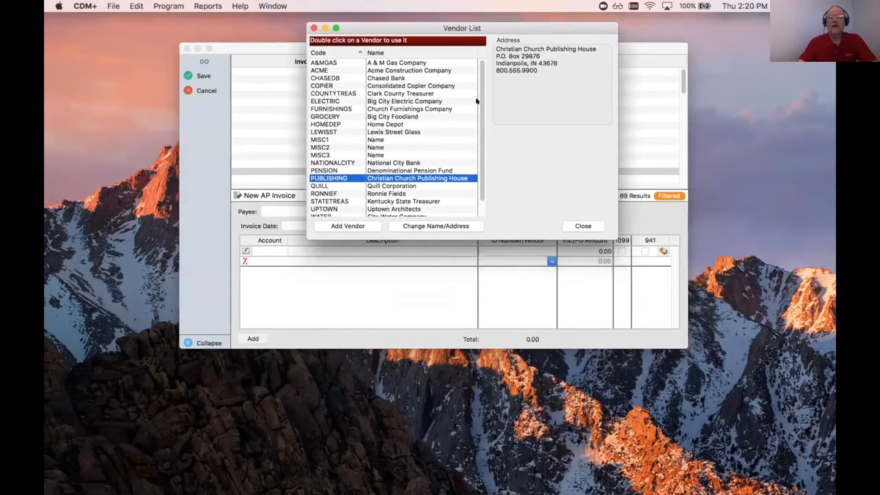
double_click(389, 100)
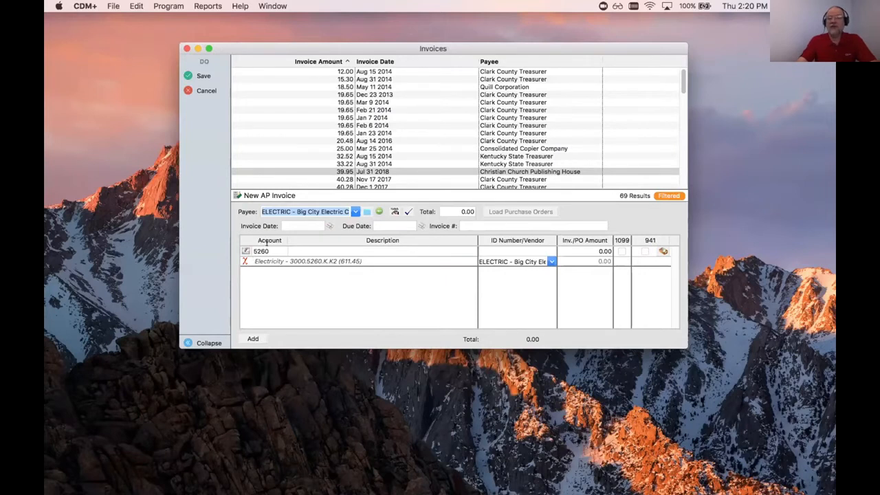
click(459, 211)
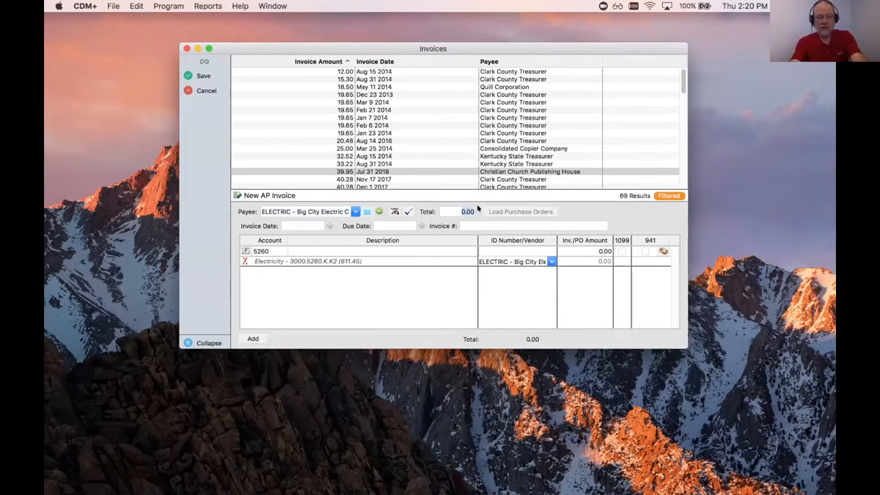
text(324.)
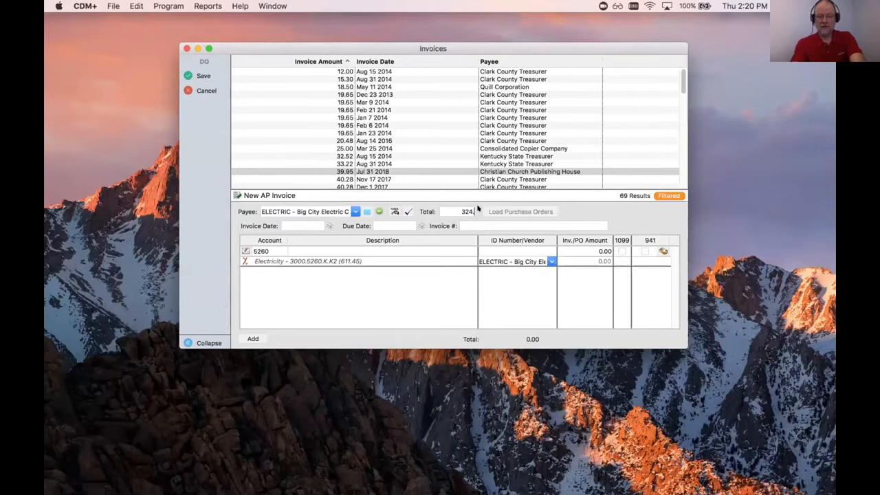
text(75)
key(Tab)
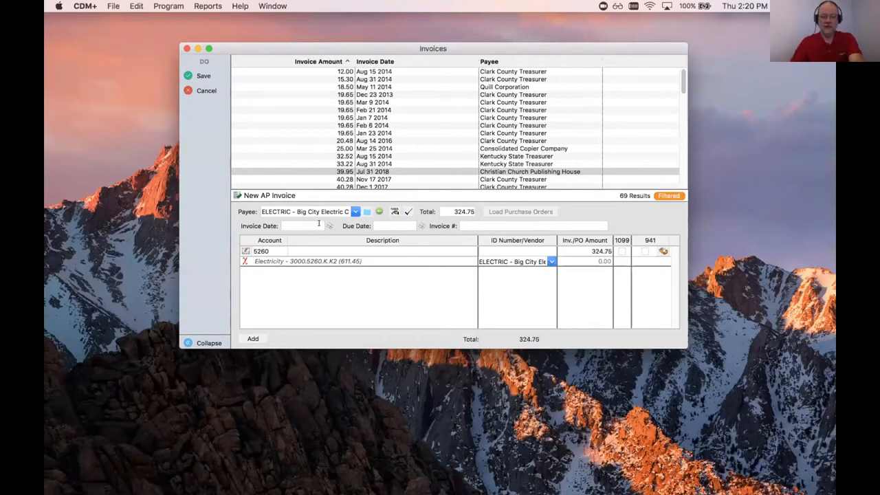
Date the electric invoice Aug 2 2018, set it due Aug 25 2018 with invoice number 67843-002, and save it
text(t)
key(Tab)
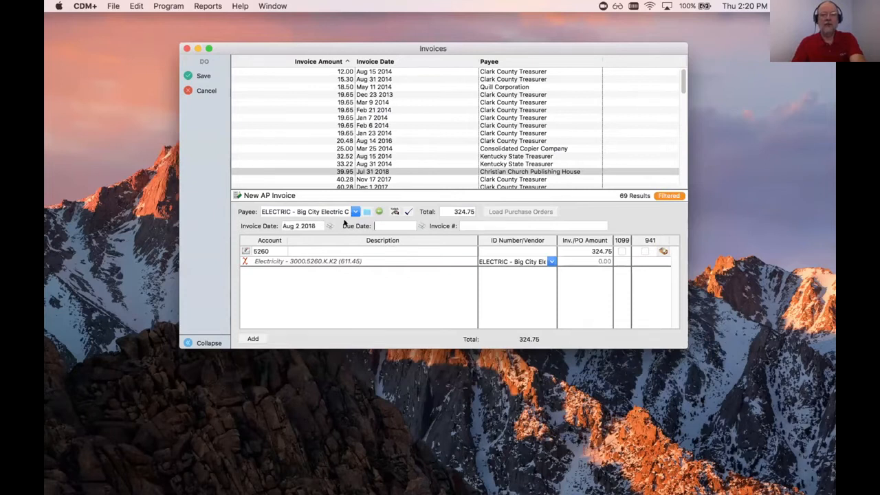
text(25)
key(Tab)
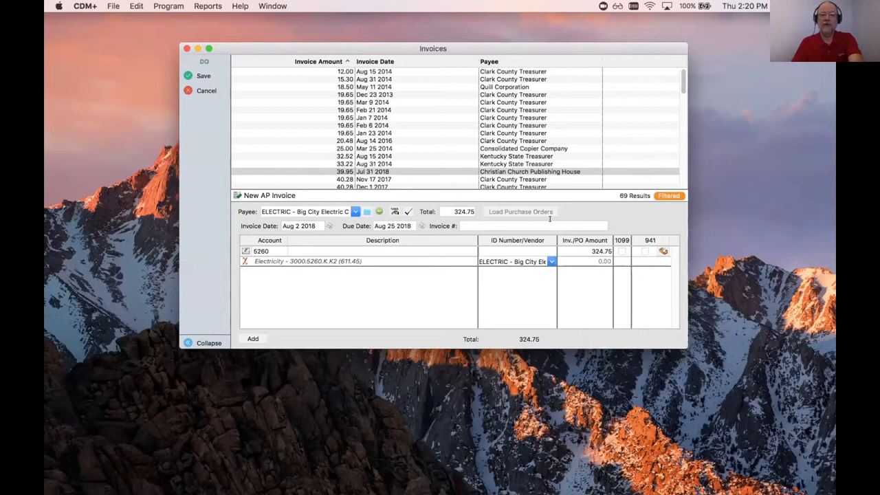
text(67)
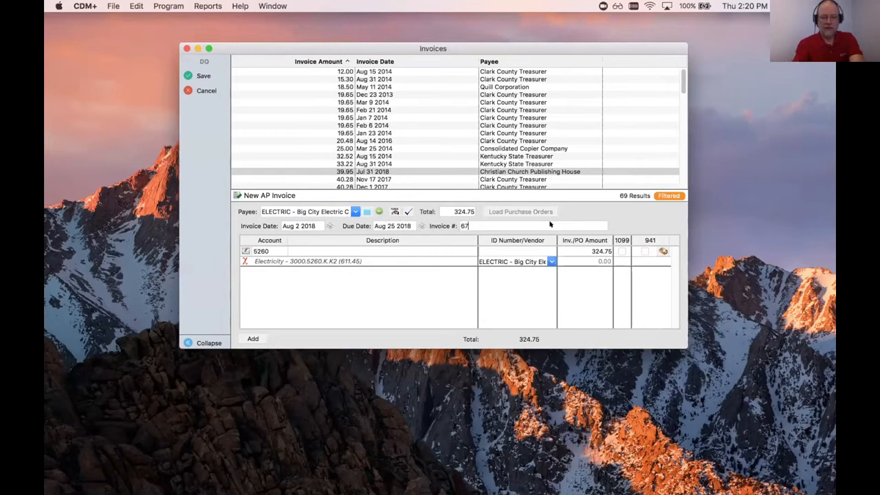
text(843-002)
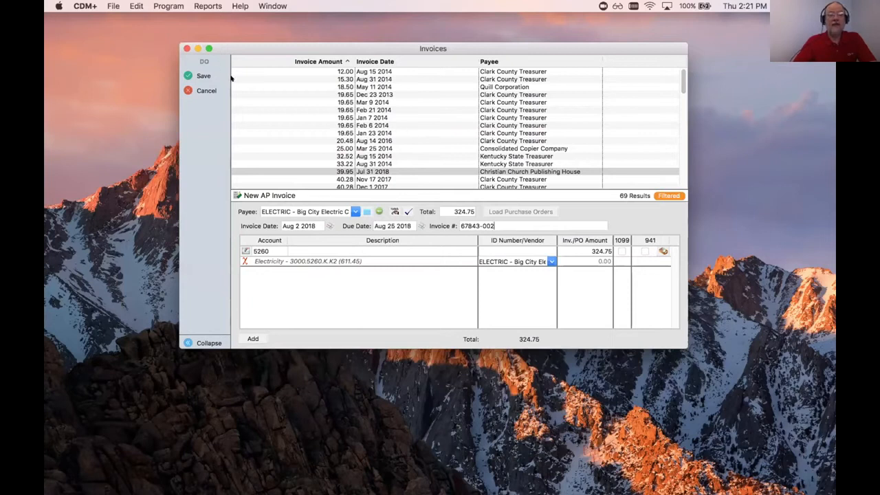
click(199, 75)
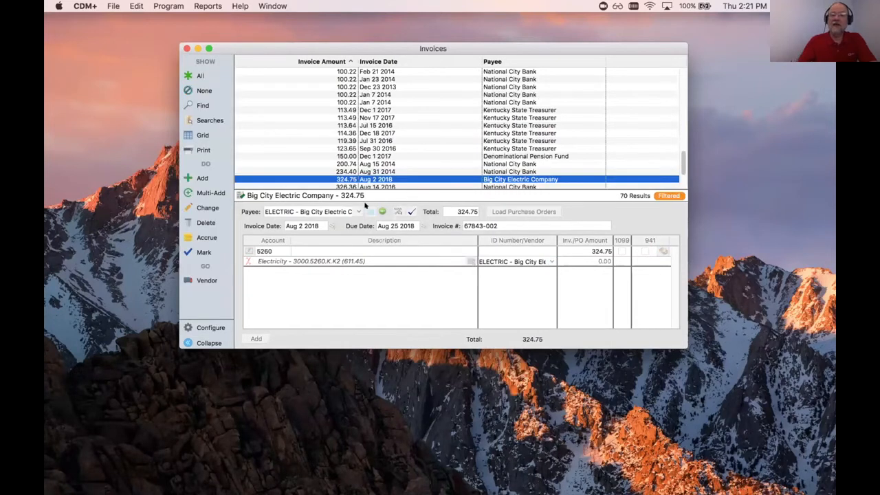
Check the new invoice in Big City Electric Company's vendor record, and return to the Invoices window
scroll(435, 165, down, 1)
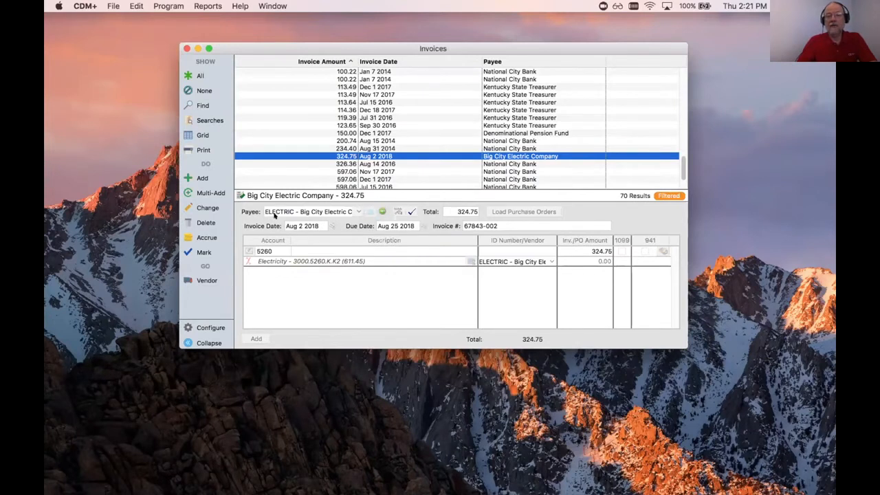
click(378, 209)
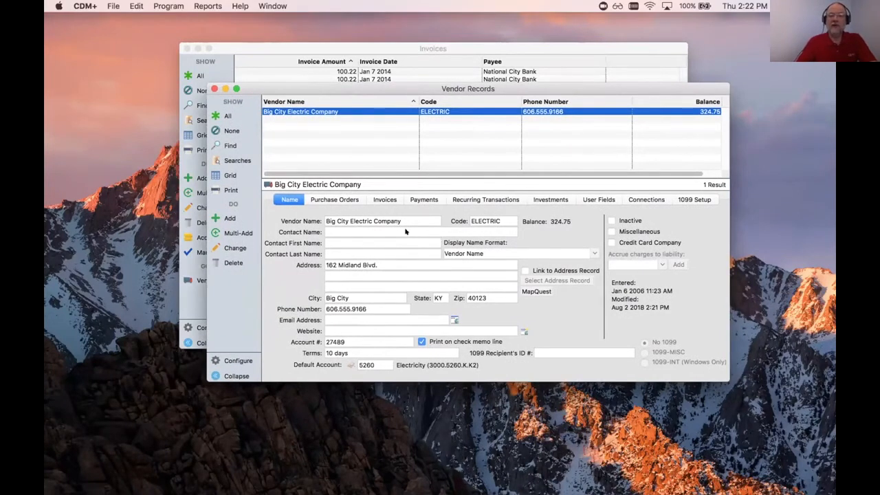
click(377, 199)
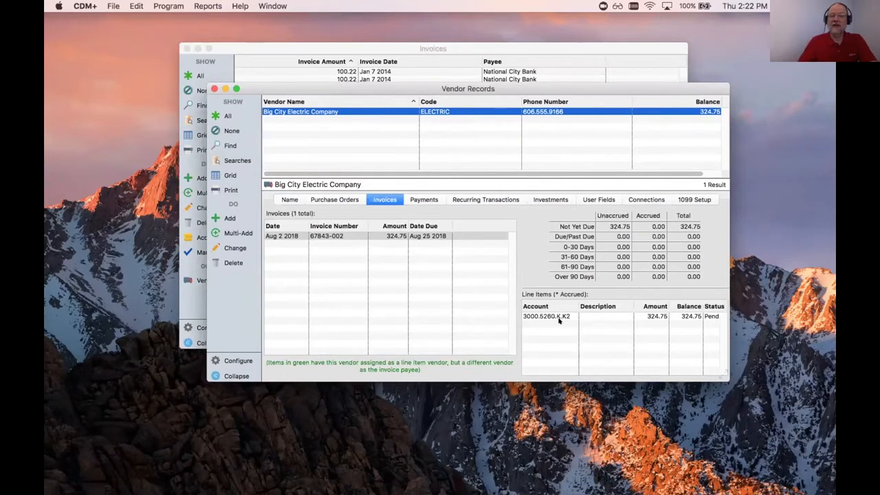
click(213, 86)
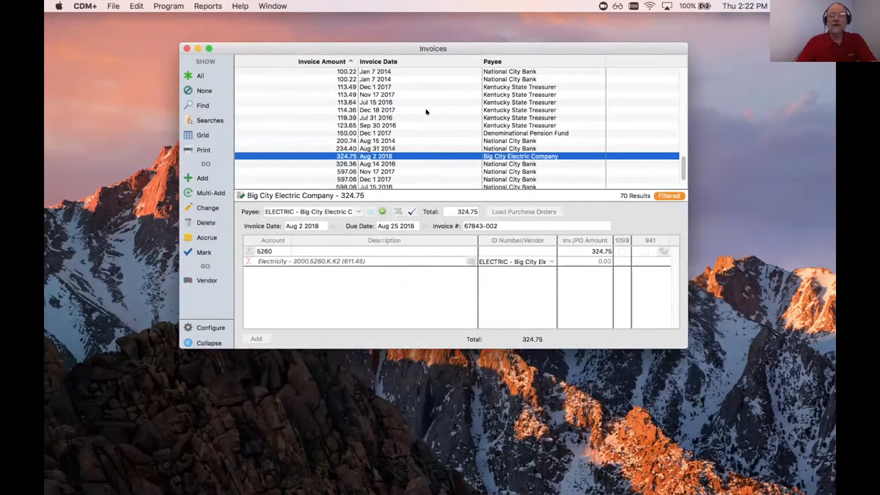
Start another invoice with A & M Gas Company as payee and a total of 76.89
click(203, 178)
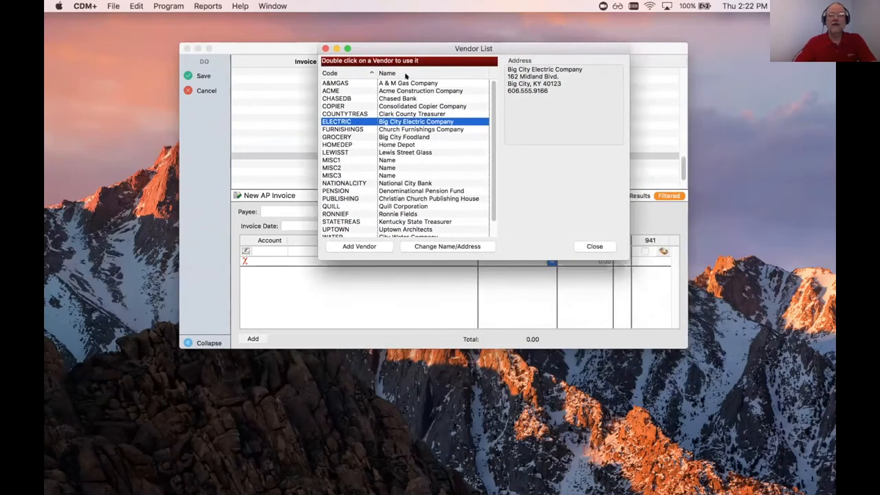
double_click(403, 83)
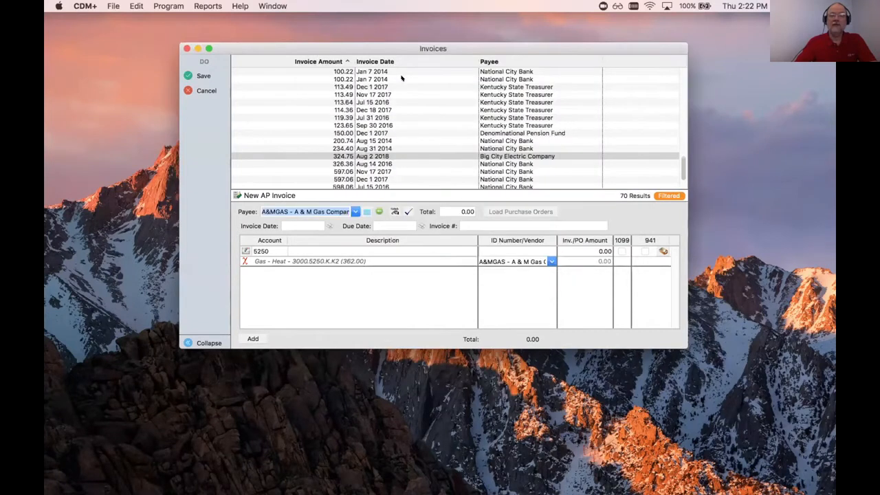
drag(459, 210, 475, 210)
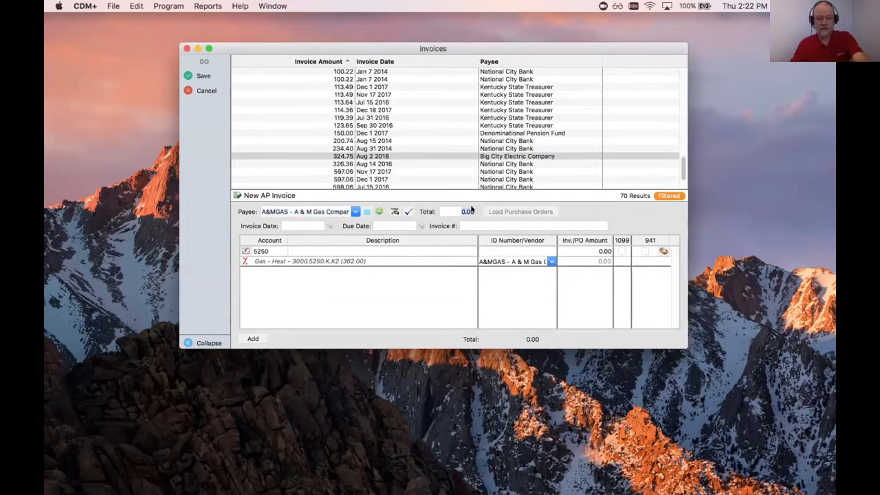
text(76.89)
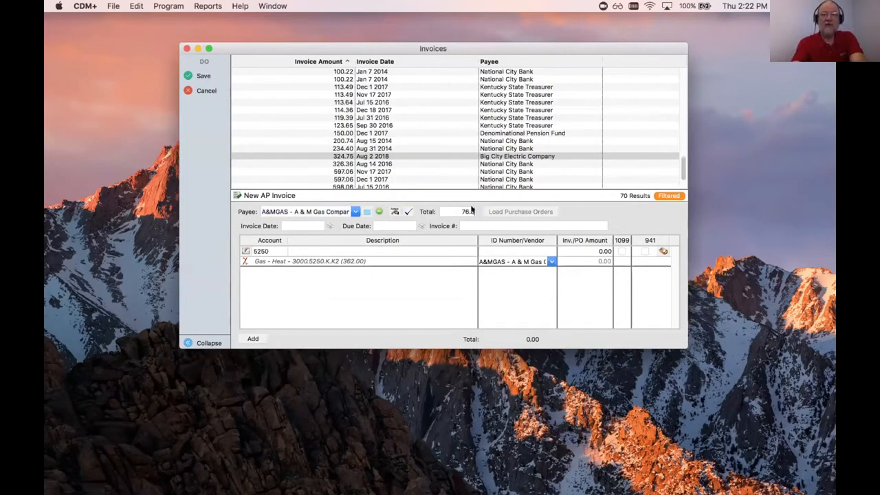
Date the gas invoice Jul 31 2018, with due date Aug 20 2018 and invoice number 56789A
click(313, 226)
text(2)
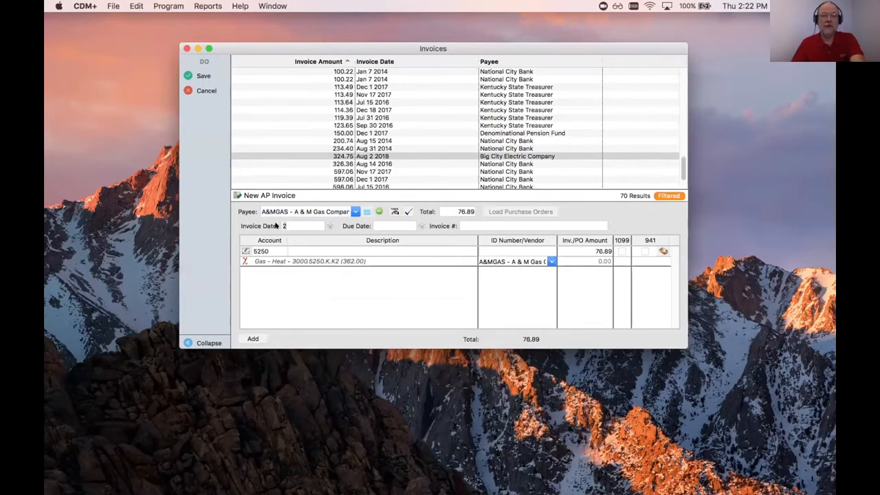
text(/31/18)
key(Tab)
text(20)
key(Tab)
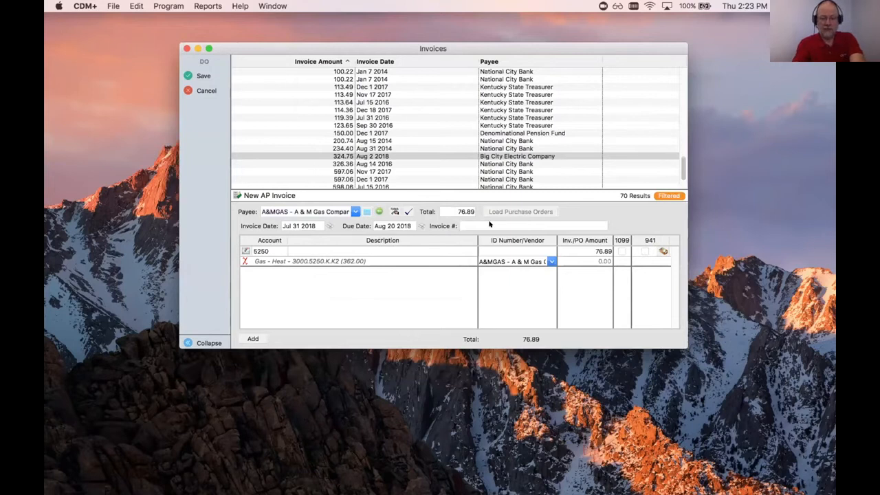
text(56789A)
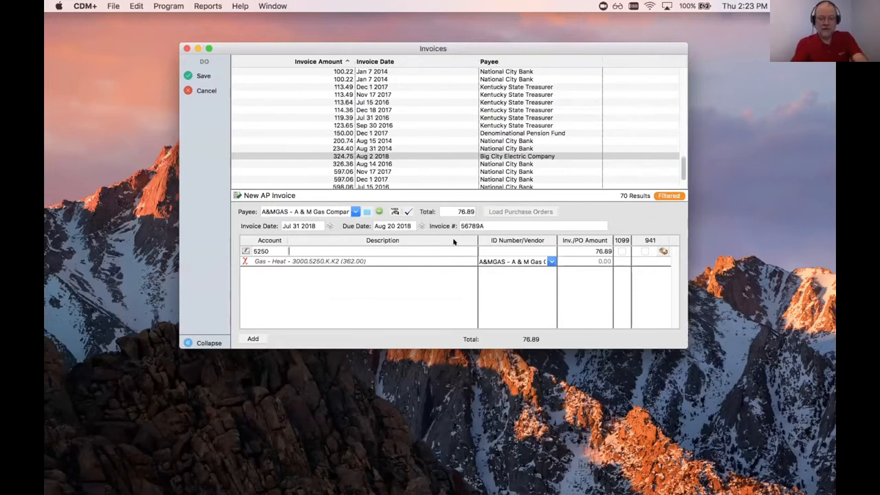
Describe the gas invoice's line item as "Gas bill for July" and save the invoice
text(Gas bill f)
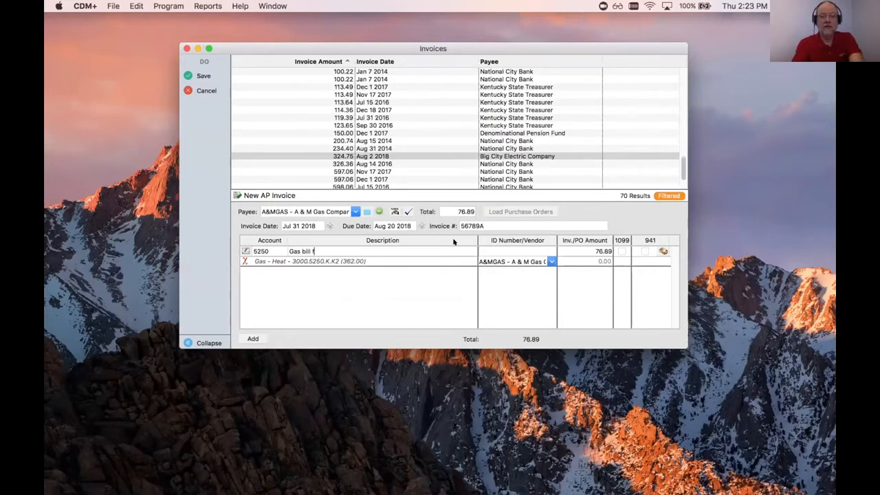
text(or July)
key(Return)
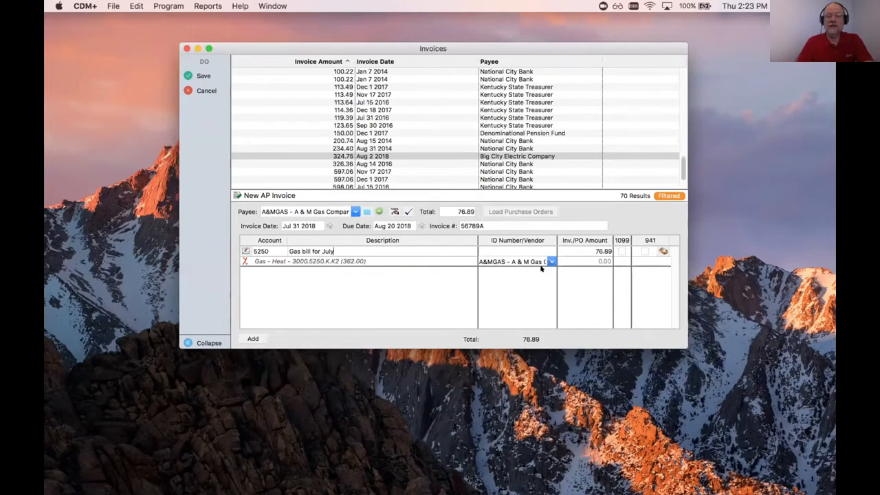
click(199, 74)
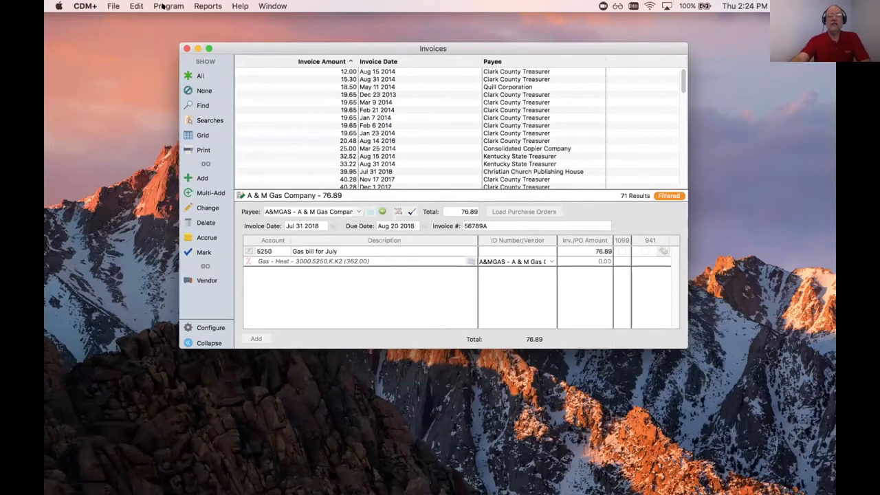
Open the accounts payable Mark Invoices to Pay window and look through the unaccrued invoices
click(163, 7)
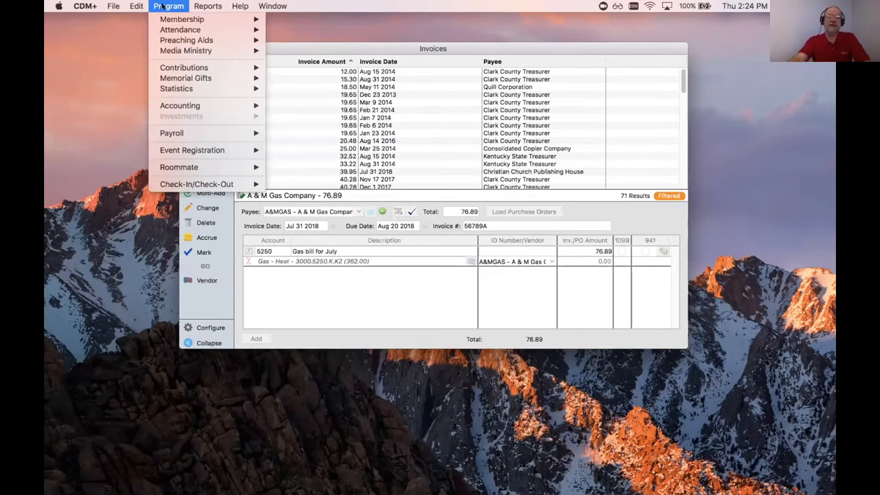
mouse_move(180, 103)
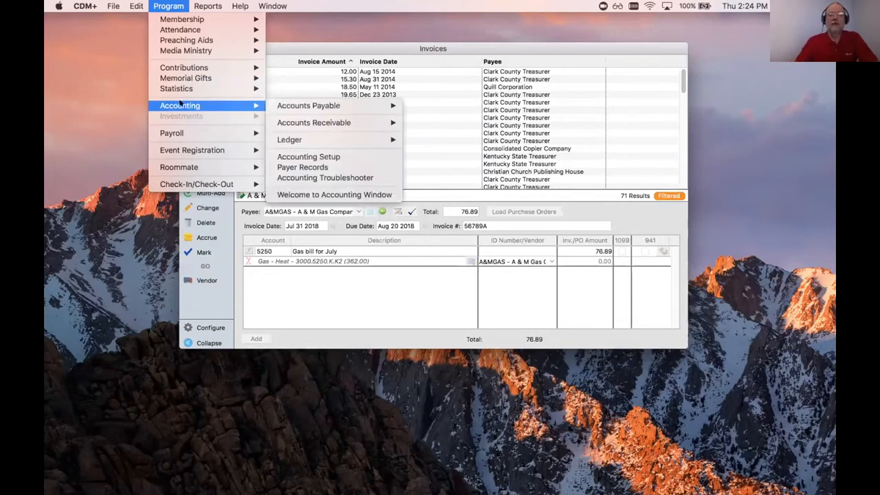
mouse_move(295, 106)
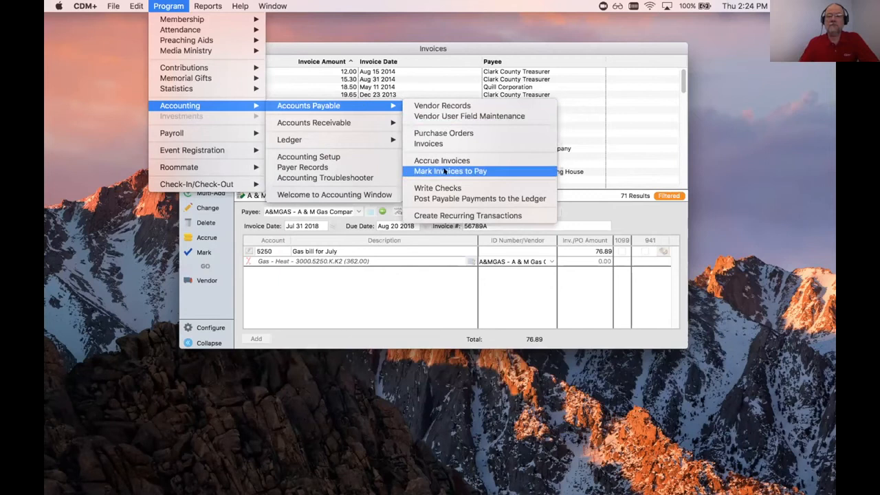
click(444, 171)
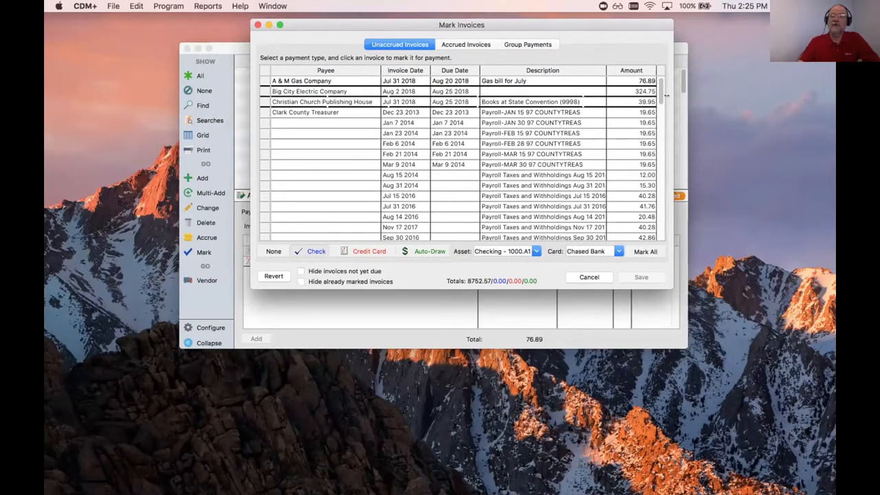
drag(658, 94, 656, 129)
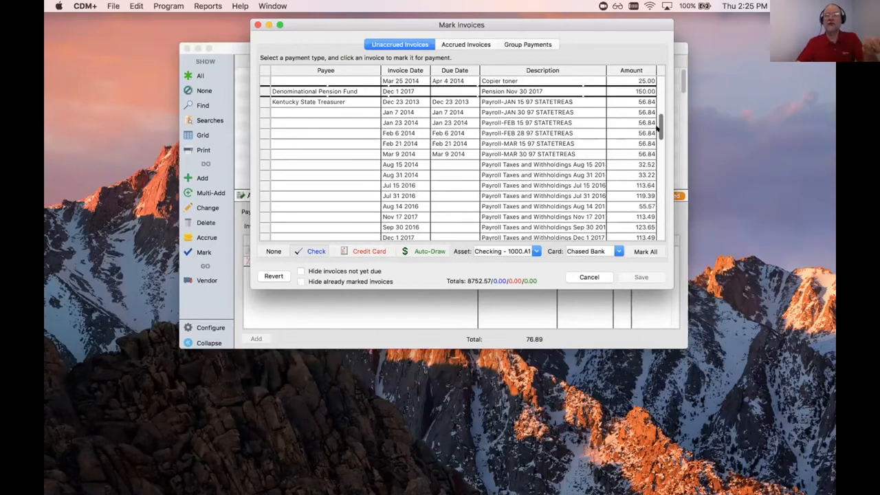
drag(658, 127, 660, 145)
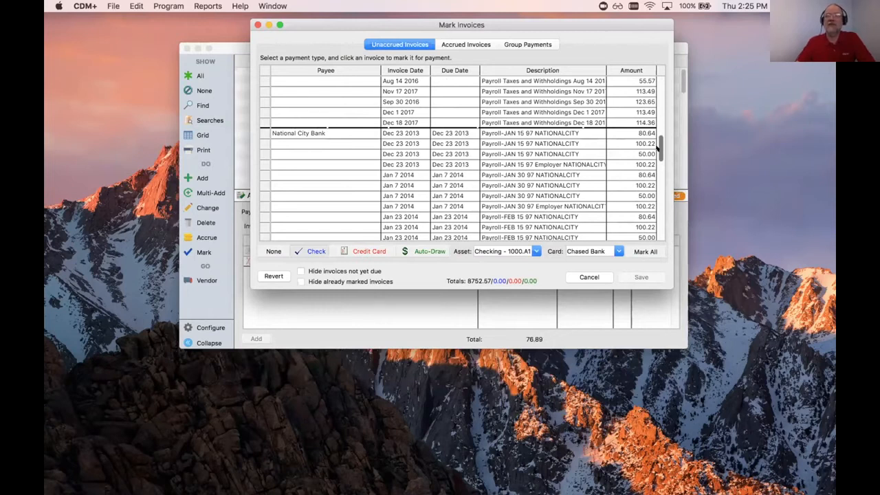
drag(658, 145, 651, 77)
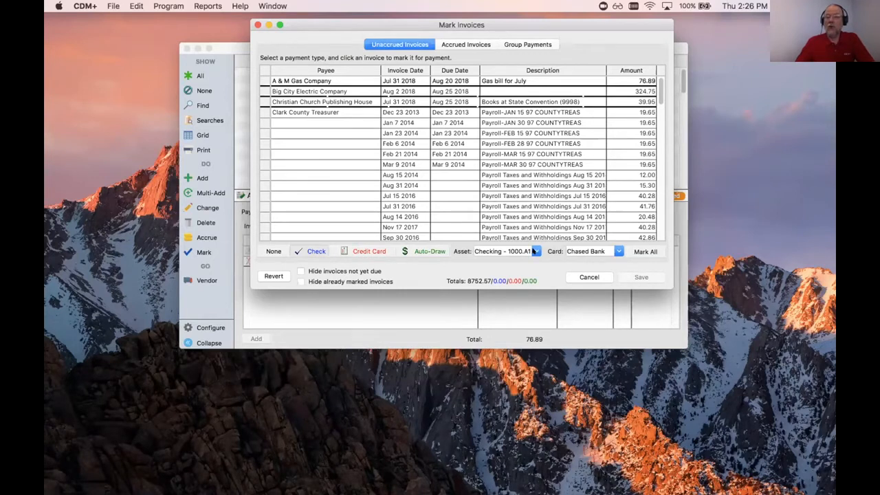
Choose Checking - 1000.A1 as the payment asset and Chased Bank as the card for marking invoices
click(533, 252)
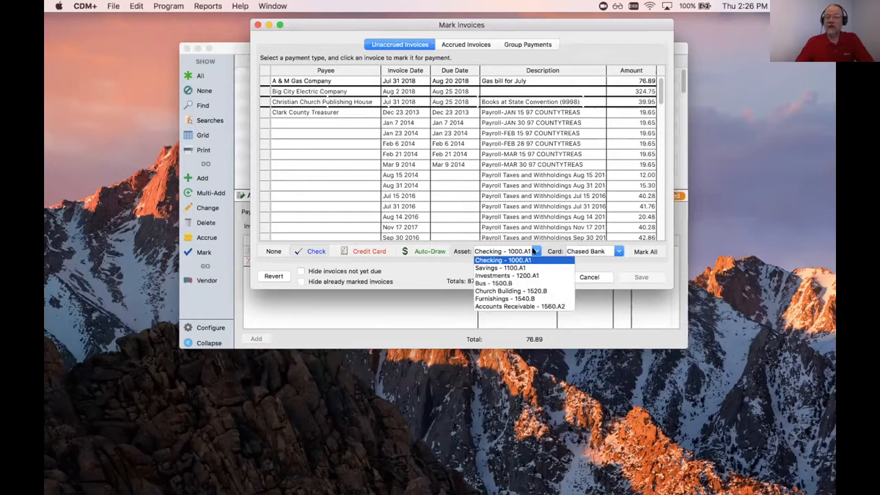
click(495, 260)
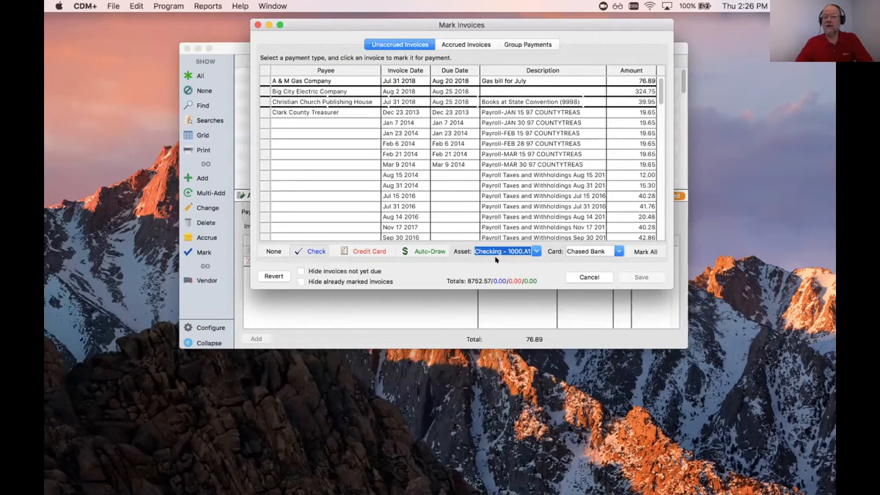
click(614, 251)
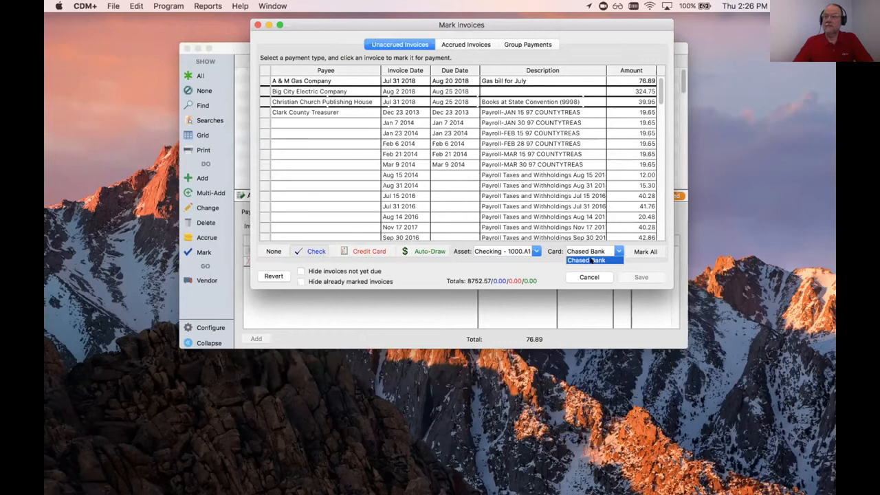
click(613, 252)
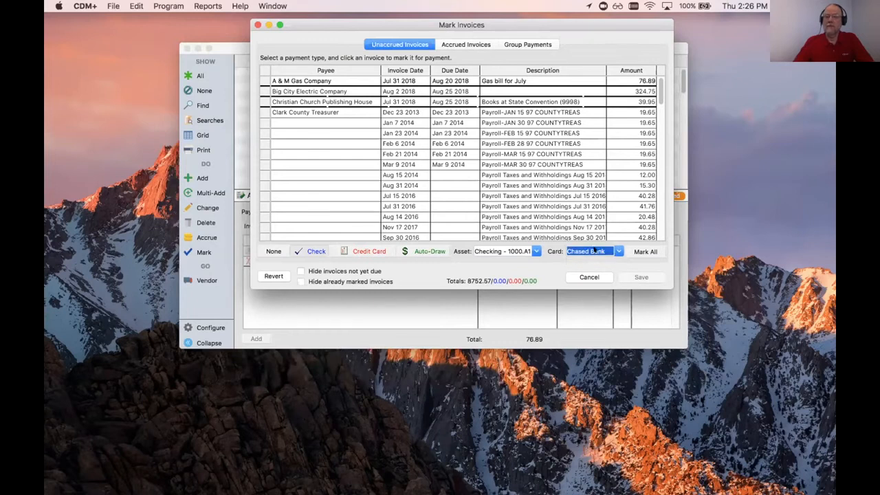
Mark the A & M Gas Company and Big City Electric Company invoices for payment by check
click(311, 251)
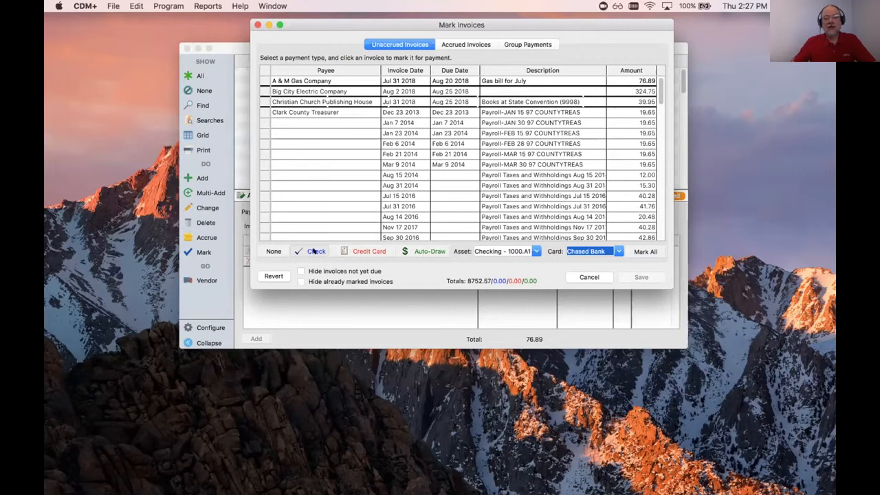
click(310, 78)
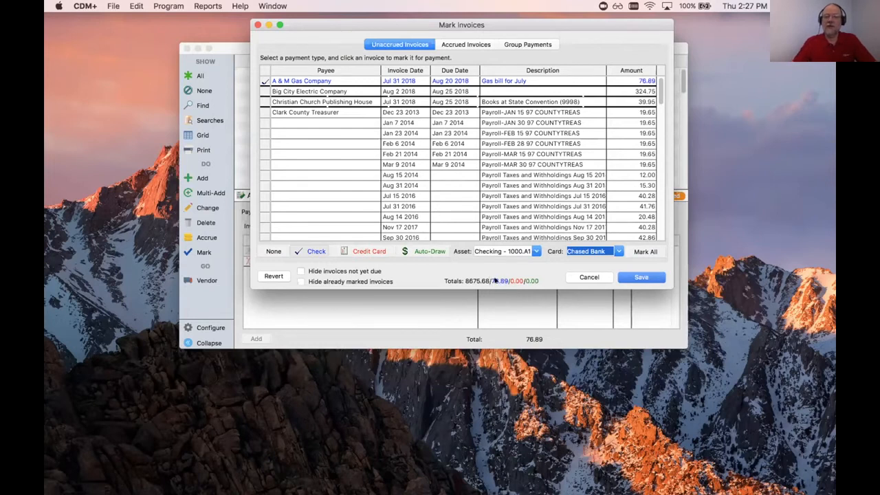
click(321, 90)
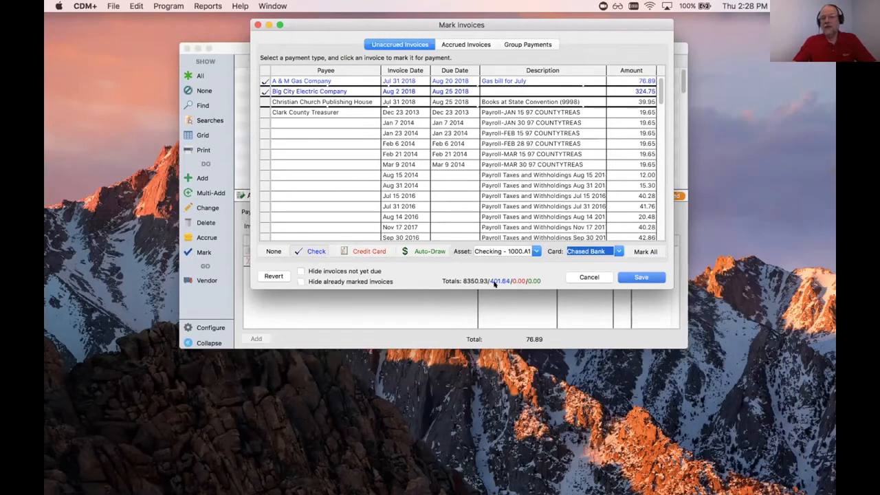
Try unmarking the Big City Electric Company invoice and marking it as Auto-Draw, and put it back to check payment
click(318, 90)
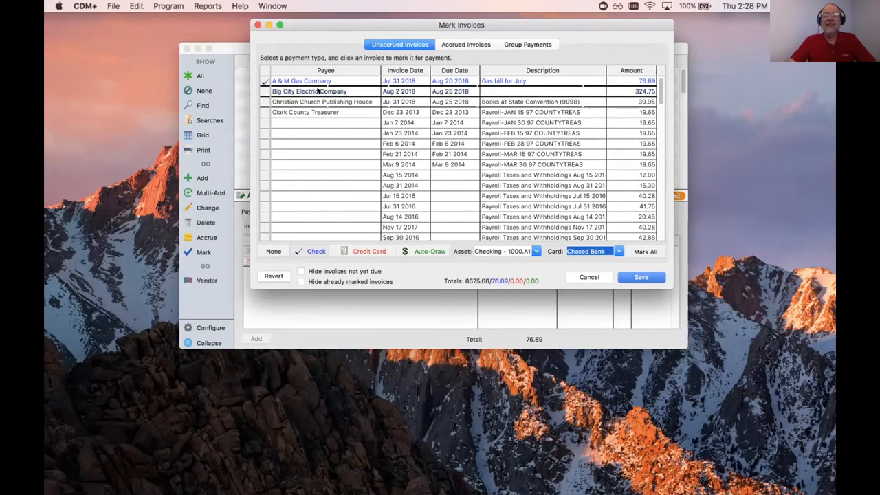
click(316, 88)
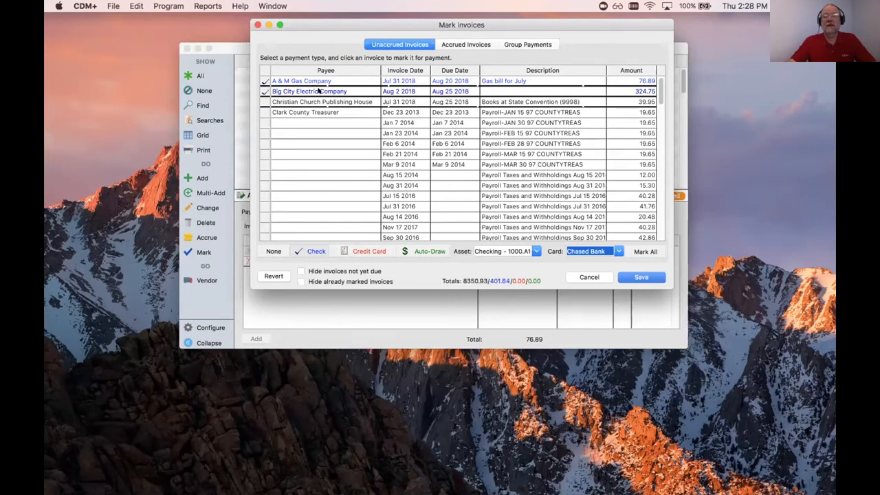
click(318, 90)
click(317, 90)
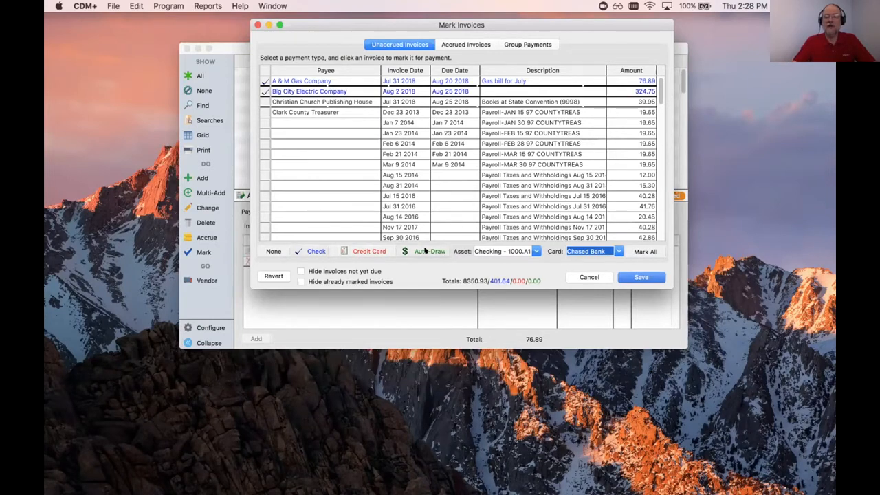
click(347, 91)
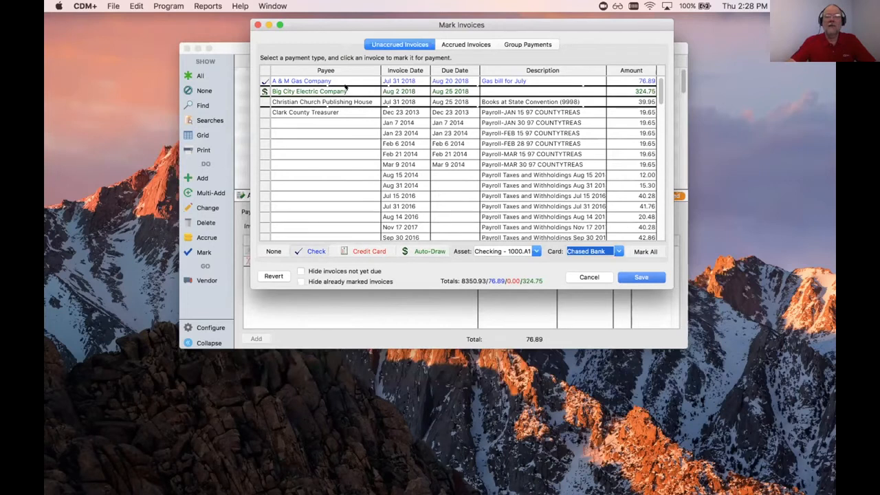
click(346, 88)
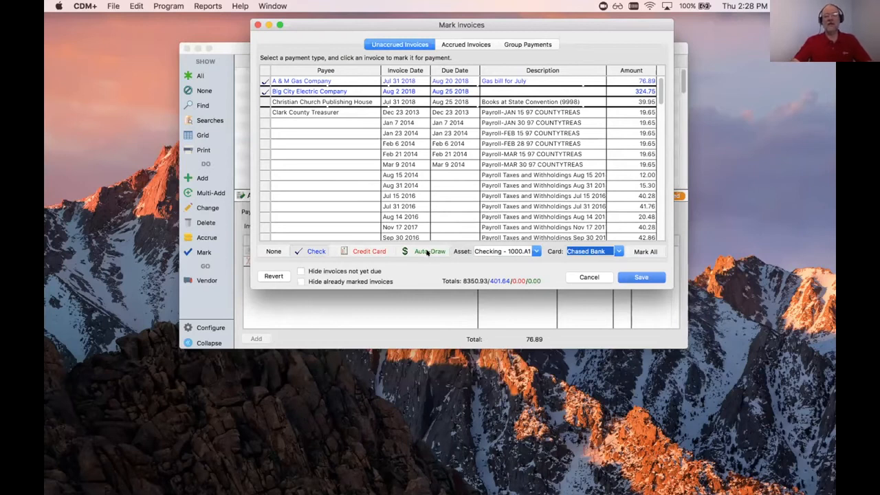
Save the marked invoices, write their checks to the screen, and close the check preview
click(639, 276)
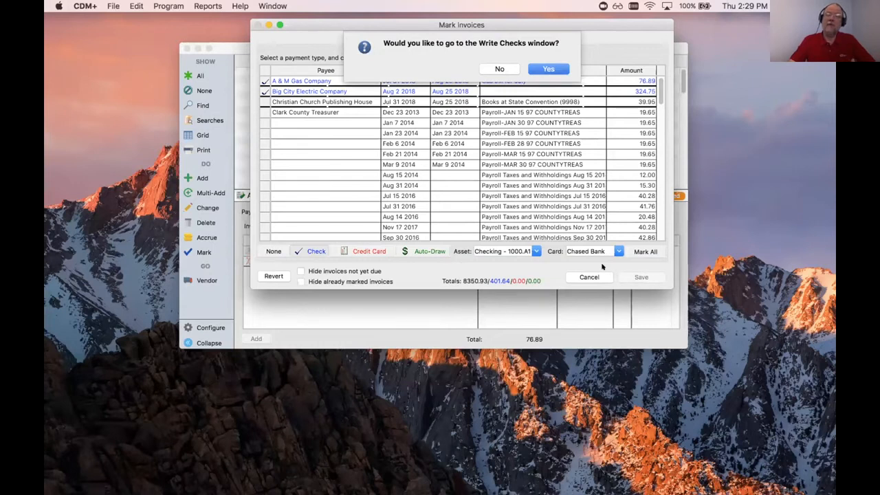
click(548, 69)
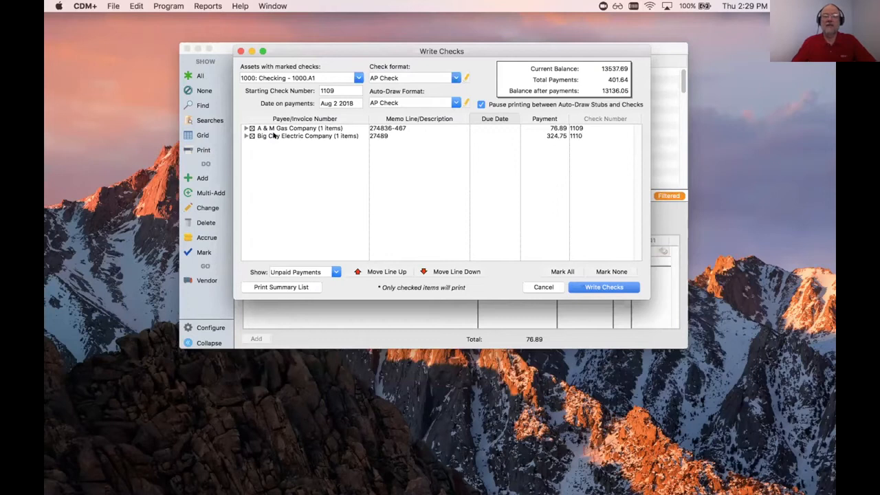
click(603, 287)
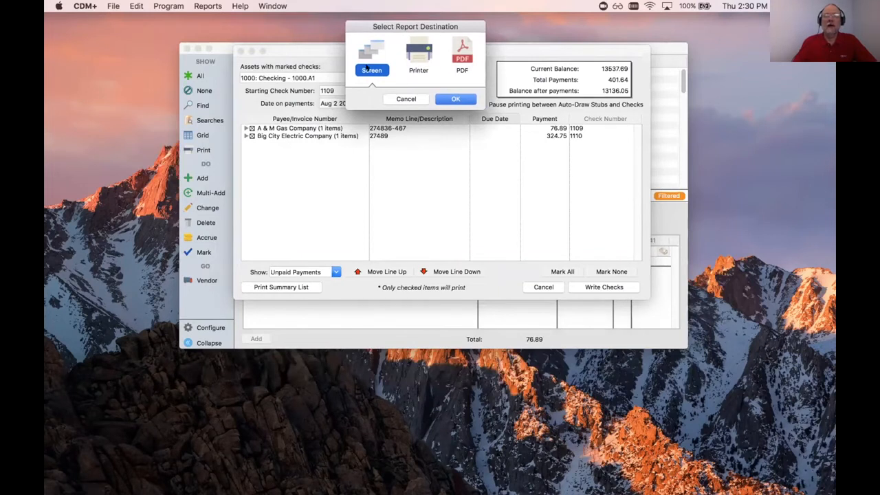
click(454, 100)
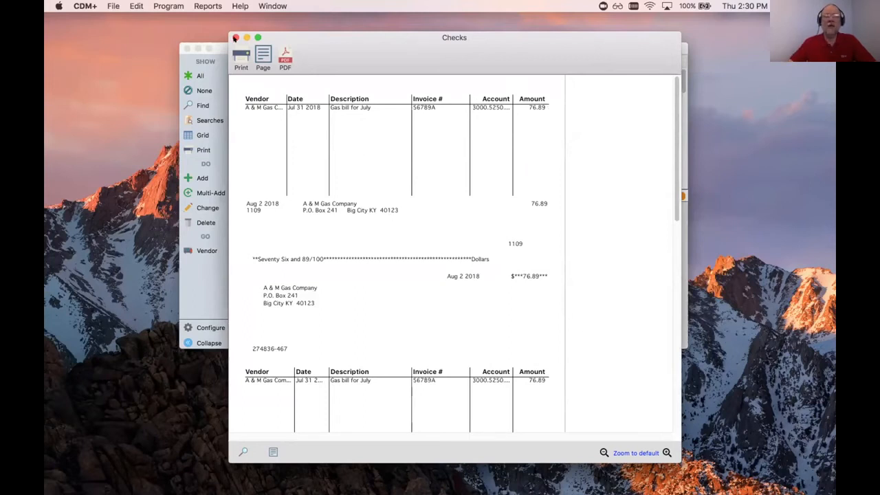
click(234, 37)
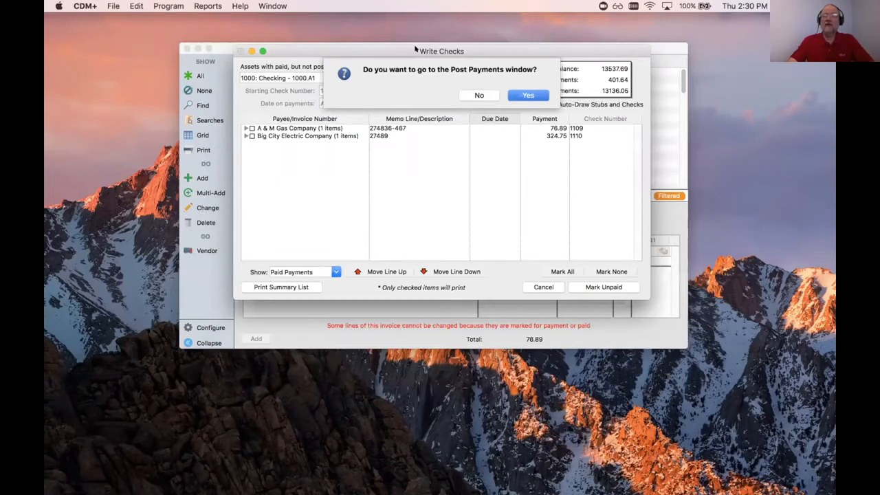
Post the payable payments to the ledger with the posting report sent to the screen, and close the report
click(526, 94)
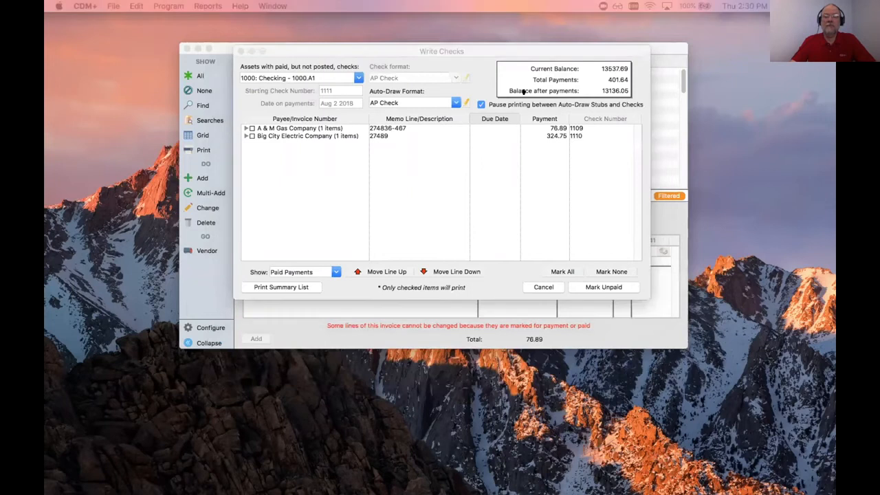
drag(688, 101, 514, 25)
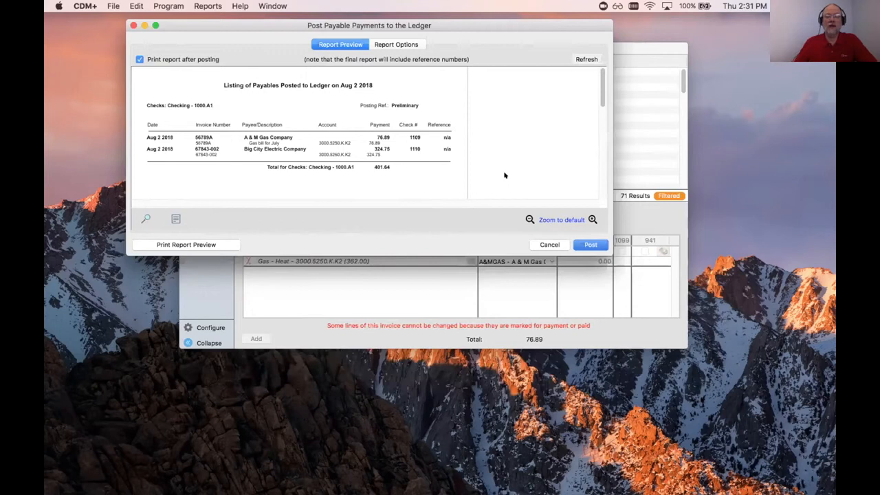
click(590, 245)
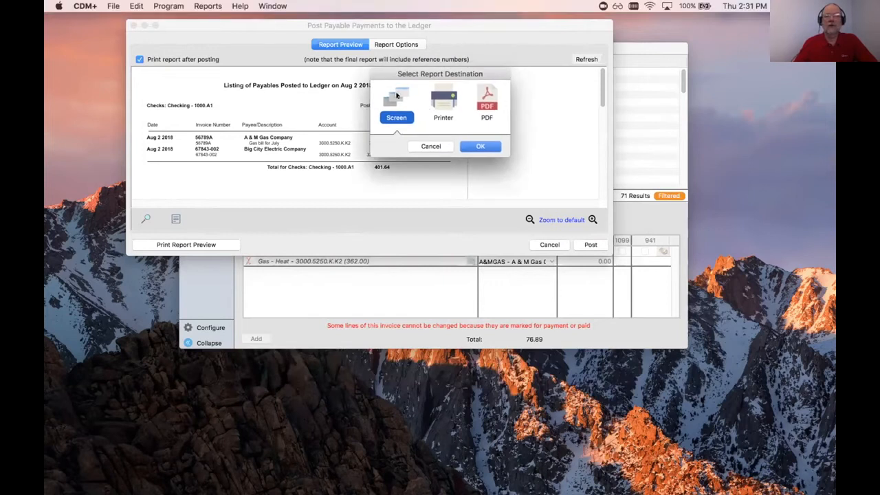
click(484, 146)
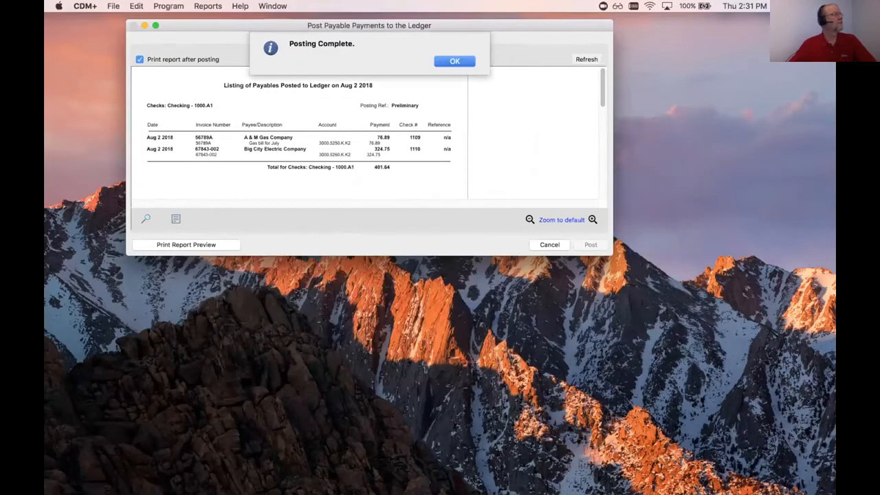
click(461, 59)
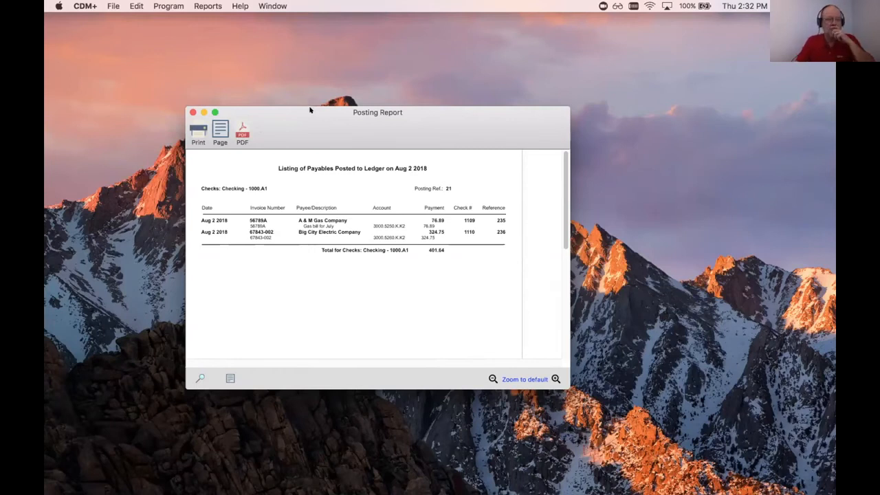
click(193, 112)
Reopen the accounts payable Invoices window and start a new invoice
click(167, 6)
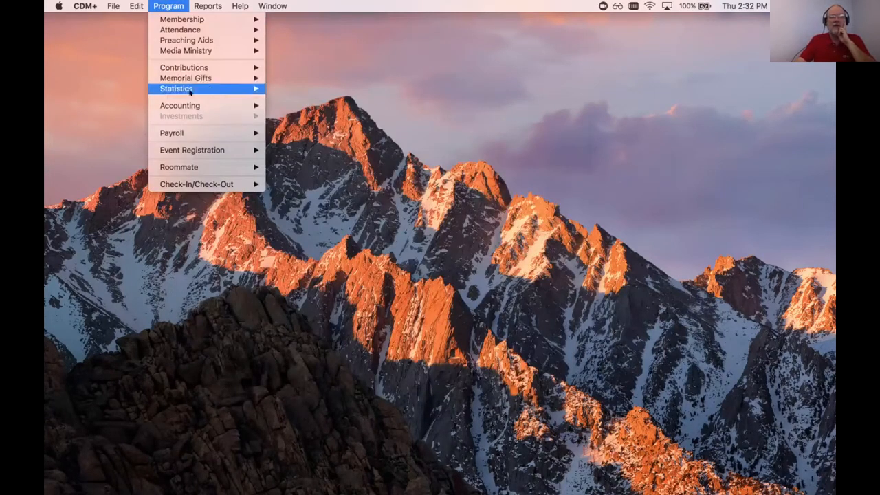
mouse_move(190, 105)
mouse_move(294, 104)
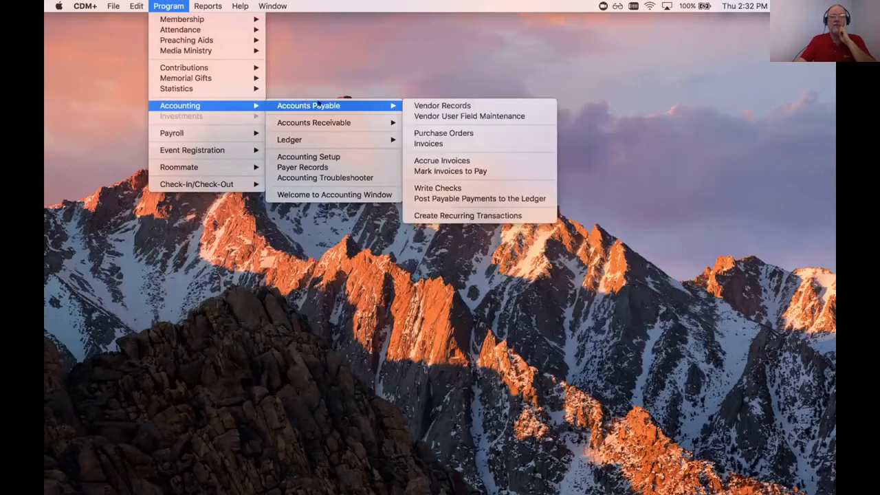
click(443, 144)
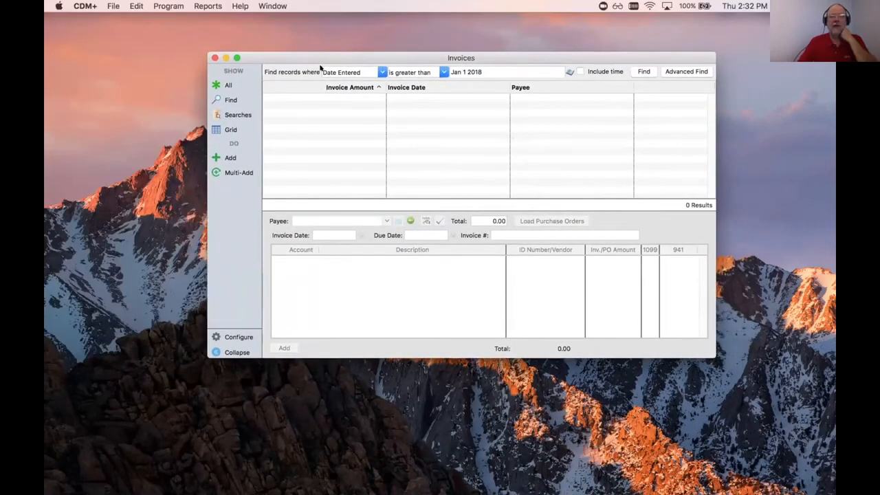
click(227, 157)
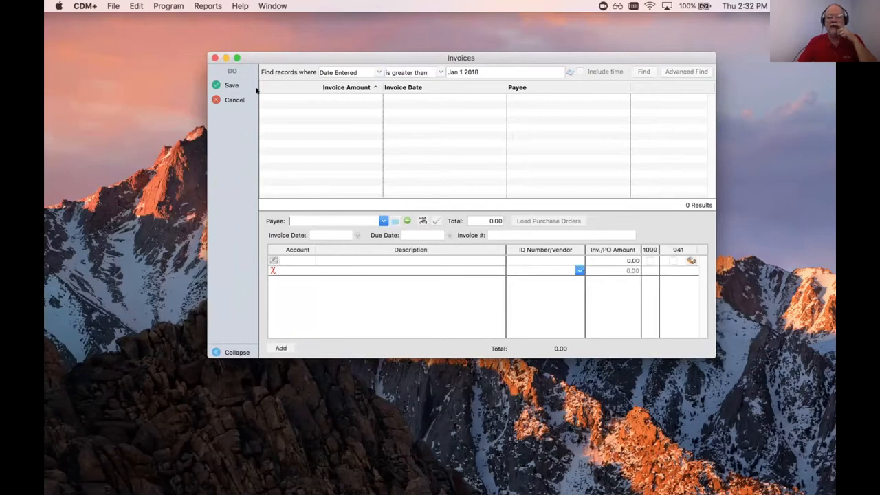
Look at the vendor list for the new invoice's payee and close it without choosing a vendor
click(391, 220)
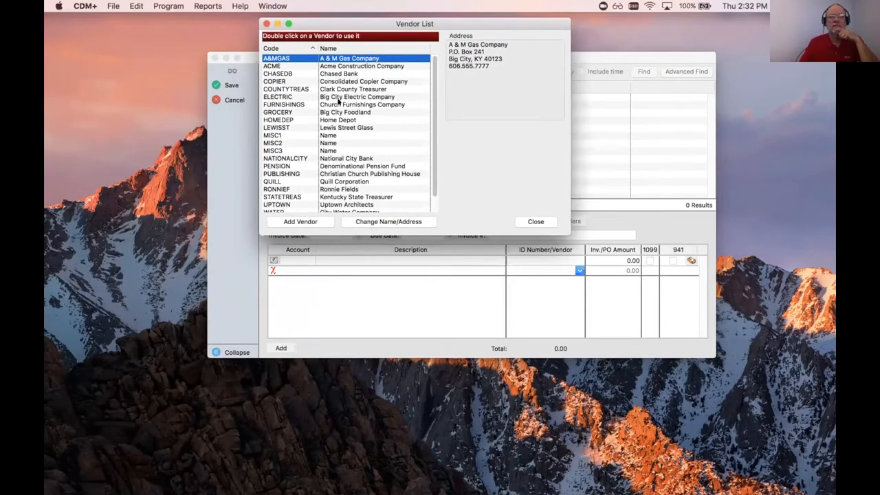
click(338, 104)
click(533, 221)
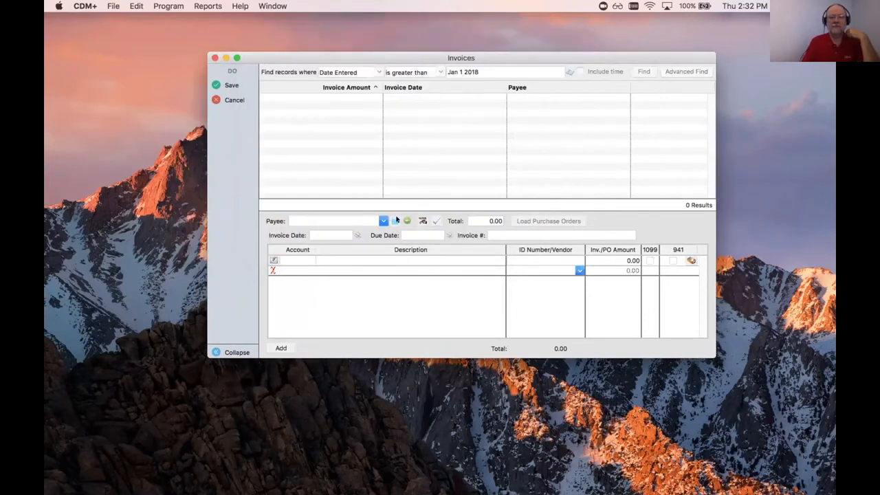
Choose the vendor Church Furnishings Company as the new invoice's payee and set the invoice total to 1457.00
click(395, 221)
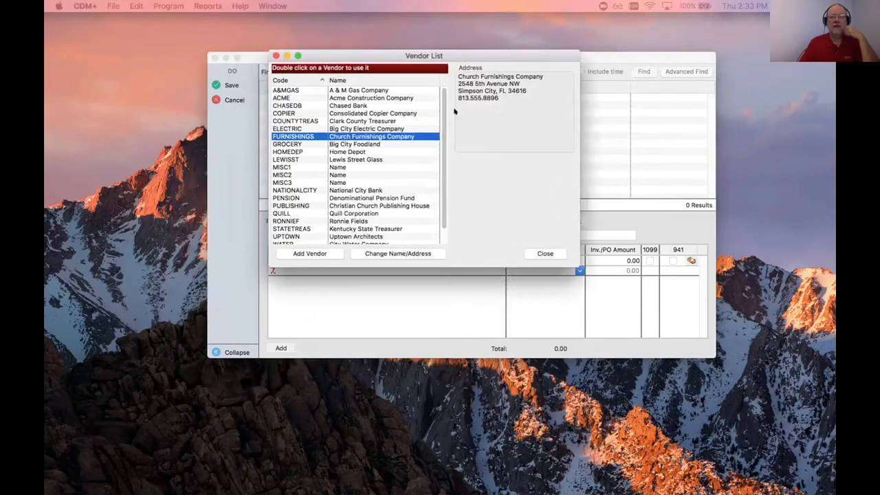
double_click(338, 136)
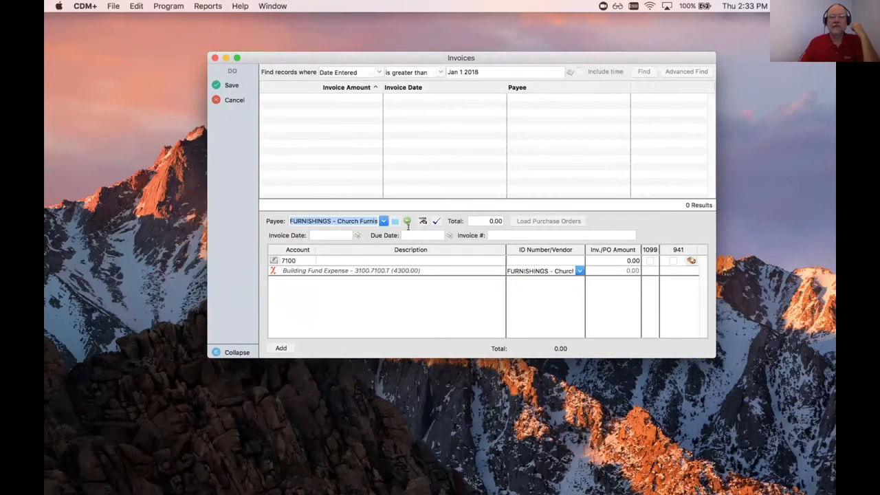
click(486, 218)
text(1457.)
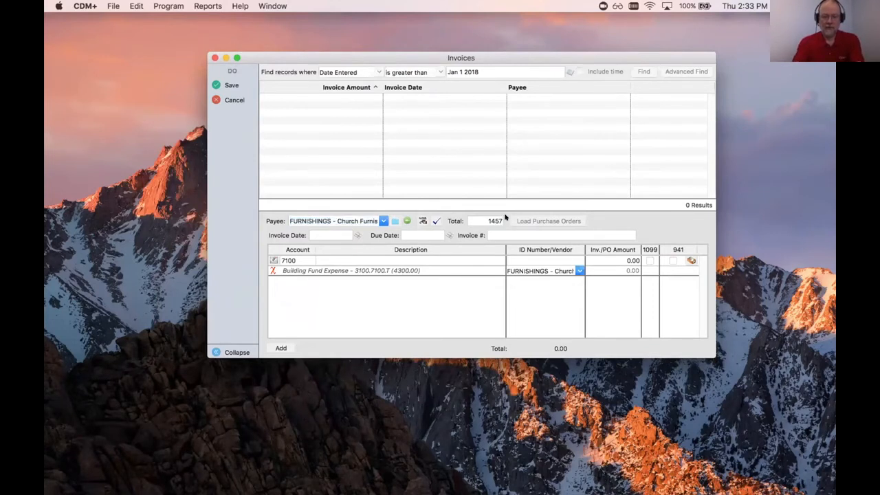
text(00)
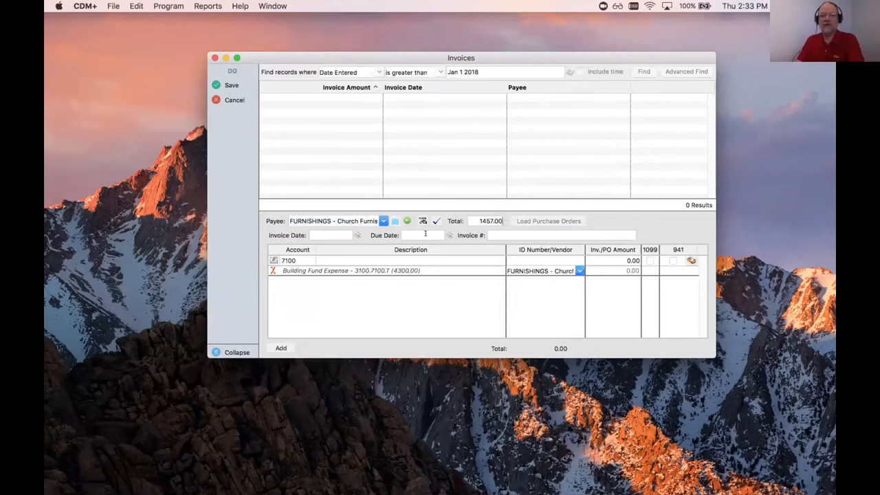
Date the invoice Jul 28 2018 with due date Aug 25 2018, enter invoice number 788888, and save it
click(334, 234)
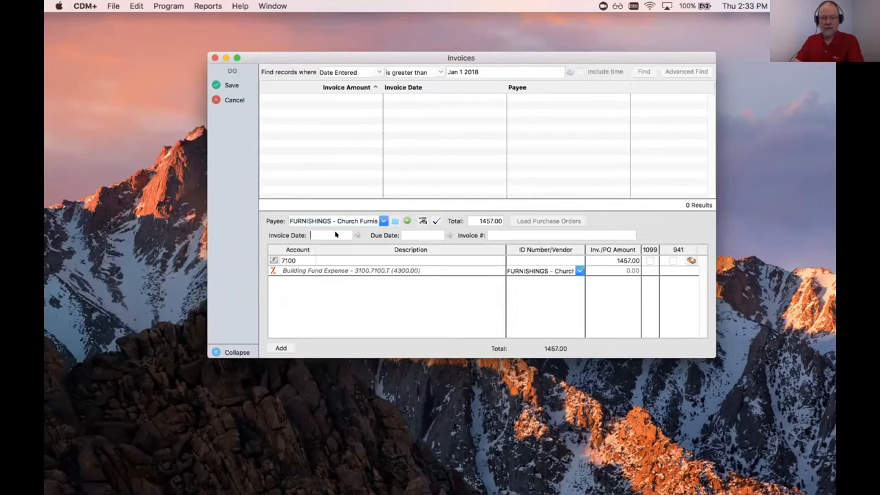
text(7/28)
key(Tab)
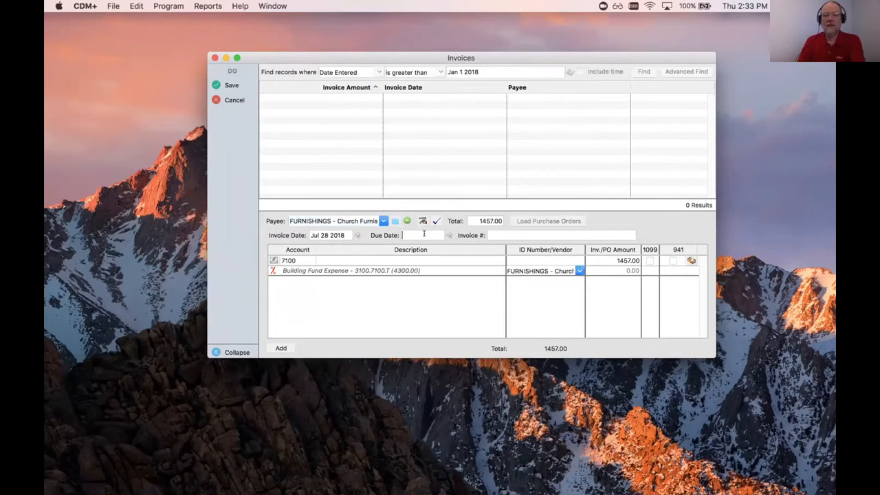
text(8/28)
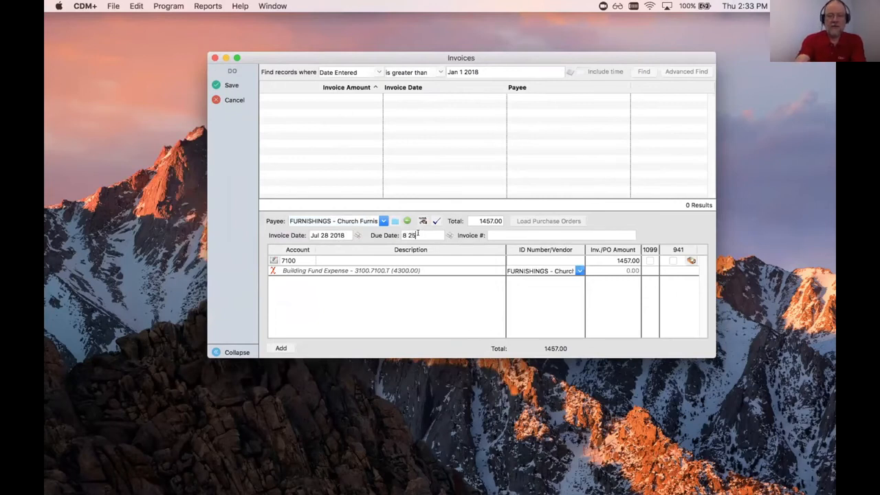
key(Tab)
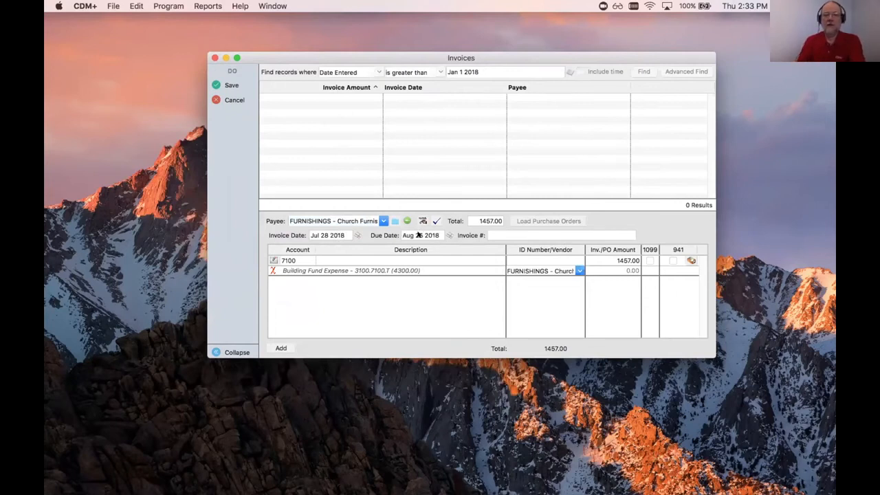
text(788888)
click(225, 83)
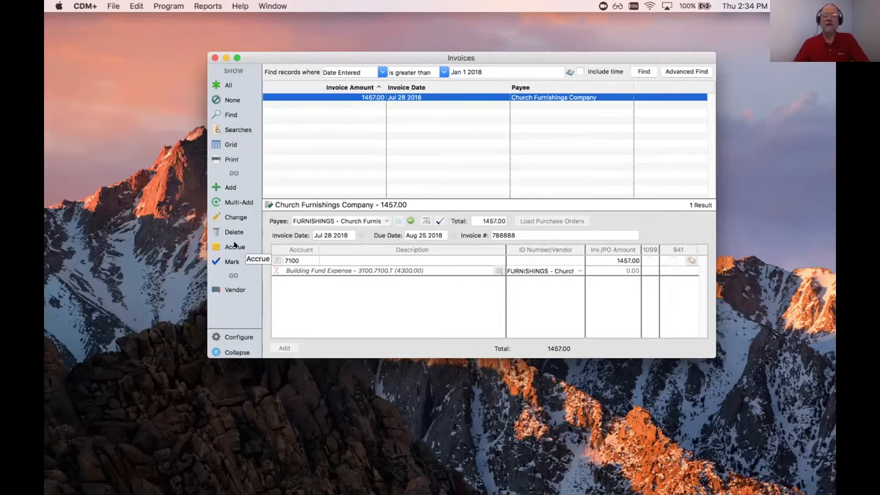
Accrue the Church Furnishings invoice to the Accounts Payable liability account with accrual date Jul 28 2018, and save the accrual
click(234, 246)
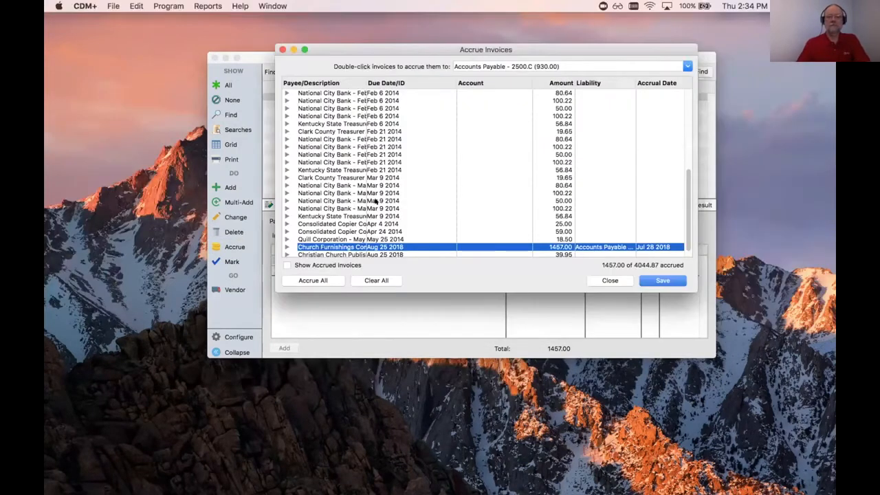
drag(445, 293, 437, 352)
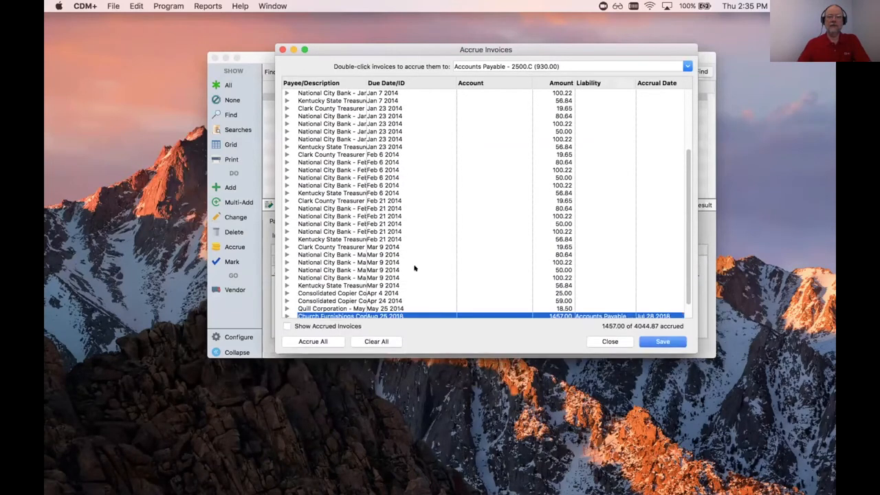
scroll(401, 218, down, 2)
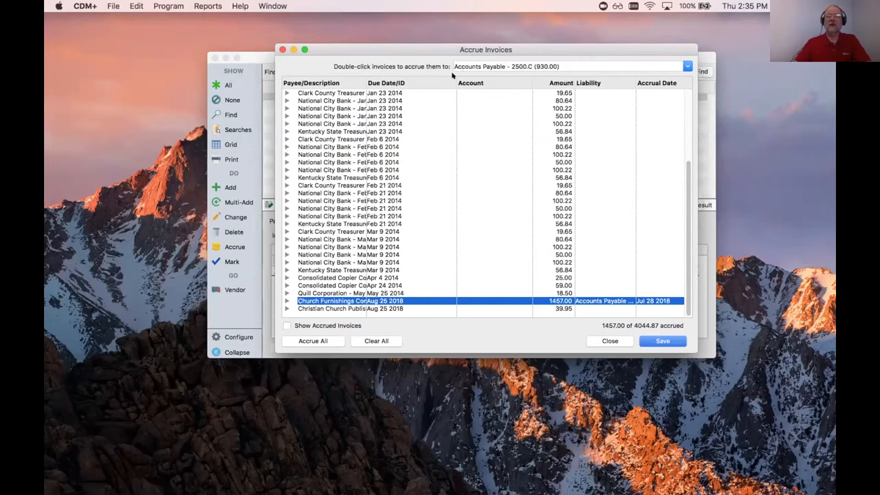
click(286, 300)
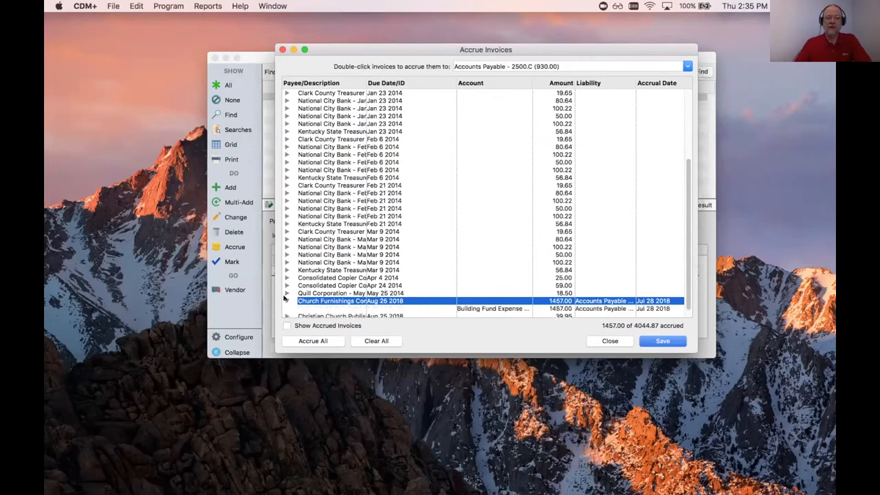
click(469, 308)
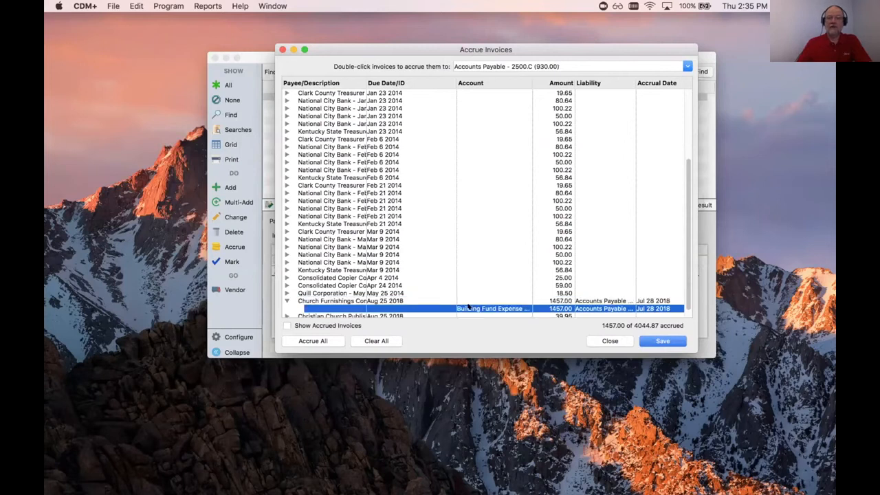
scroll(468, 309, down, 1)
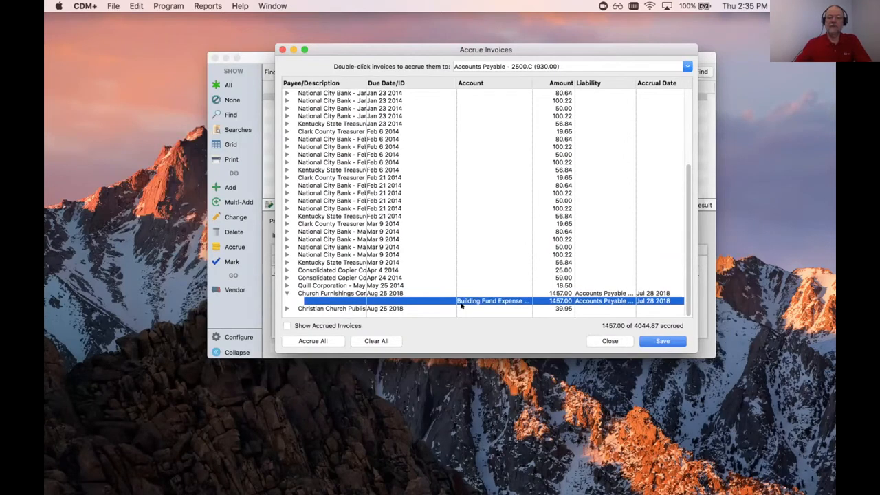
click(657, 341)
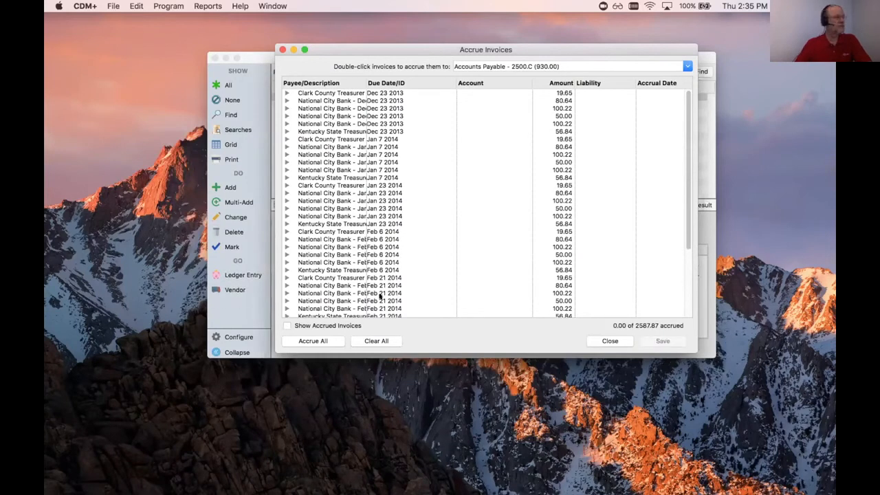
scroll(380, 296, down, 5)
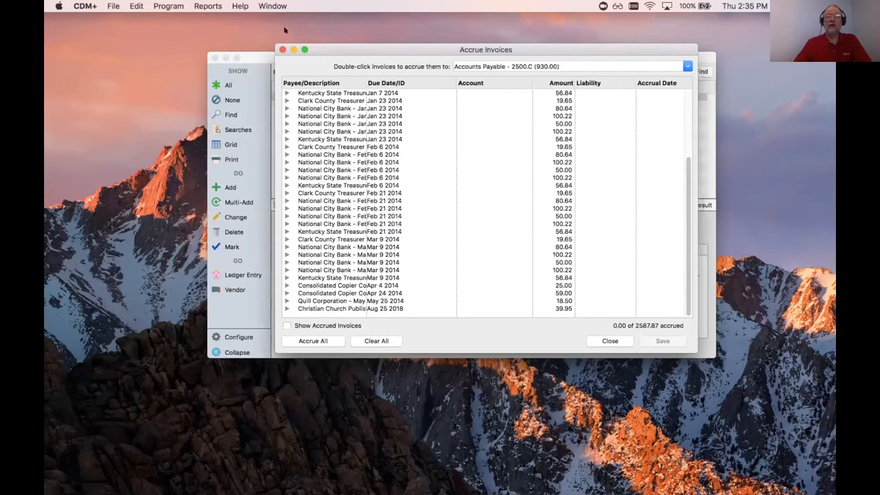
Run the year-to-date Income and Expenditures detail report to the screen for Jul 1 to Aug 31 2018, showing account names and numbers
click(198, 6)
mouse_move(220, 15)
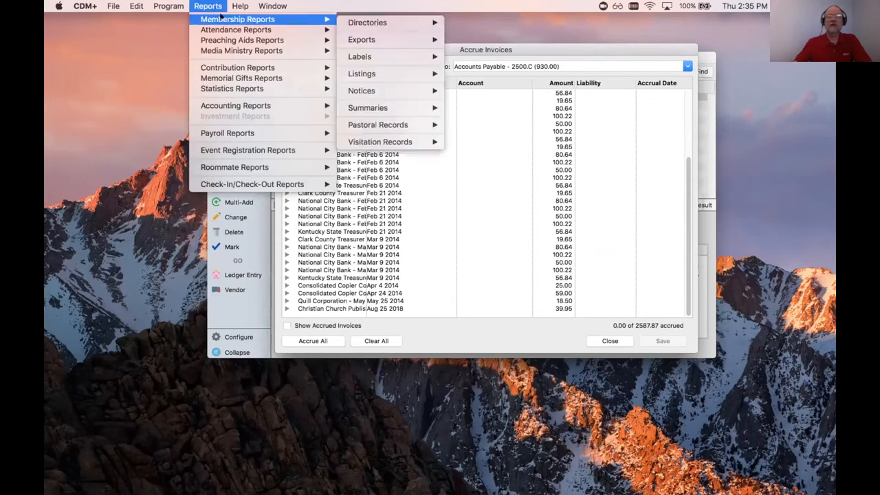
mouse_move(227, 107)
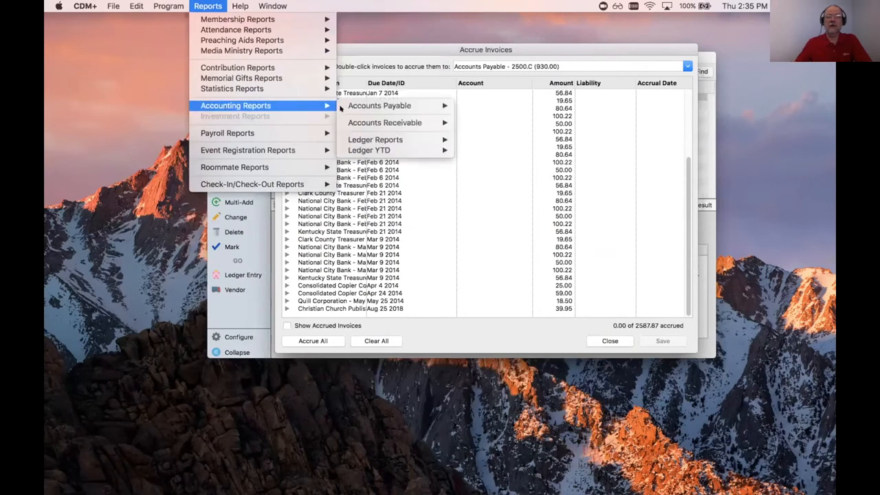
mouse_move(375, 139)
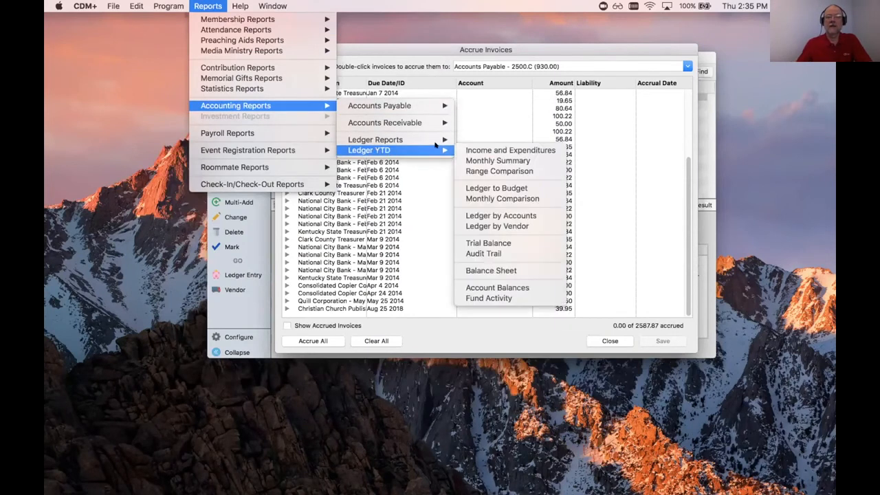
click(481, 148)
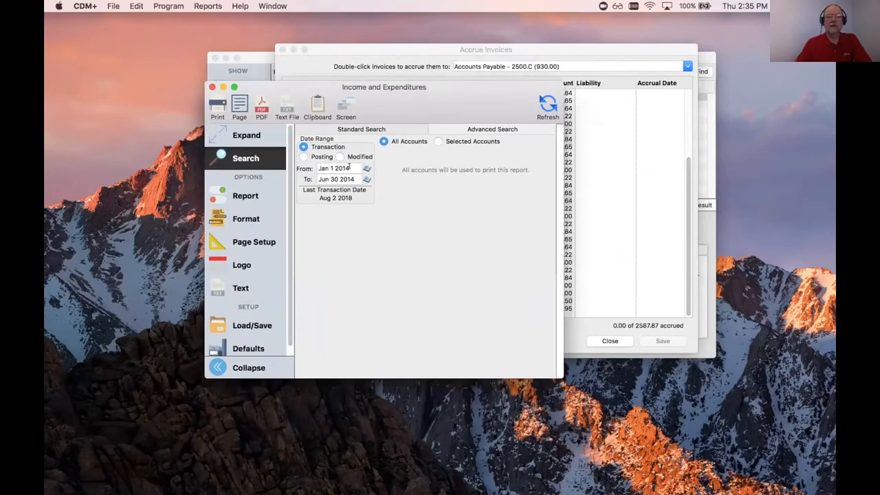
click(247, 197)
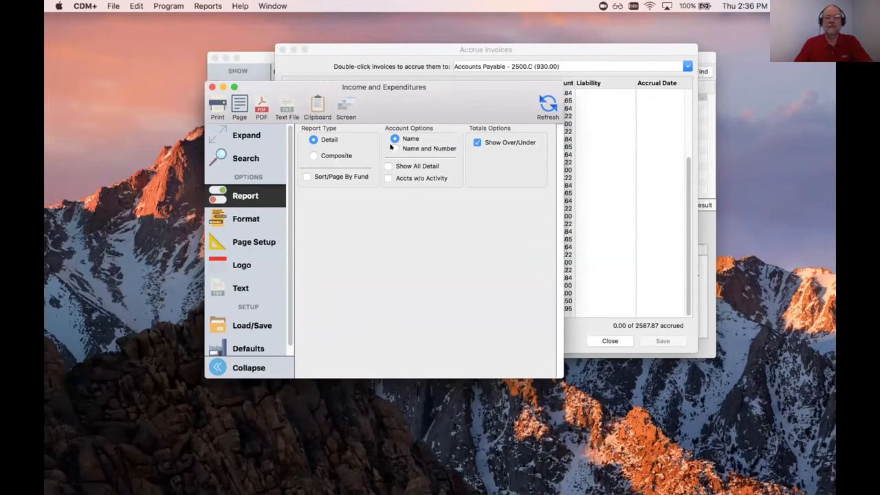
click(342, 105)
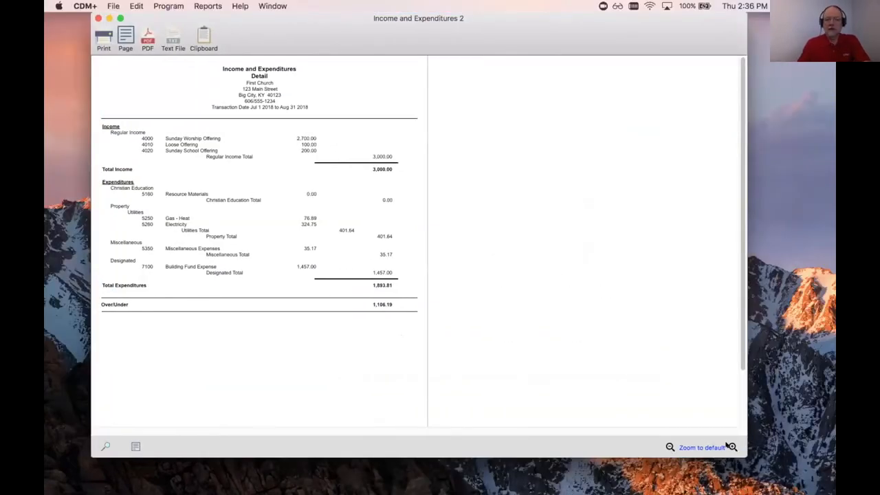
Examine the Building Fund Expense amount in the Income and Expenditures report, and close the preview and report window
click(730, 447)
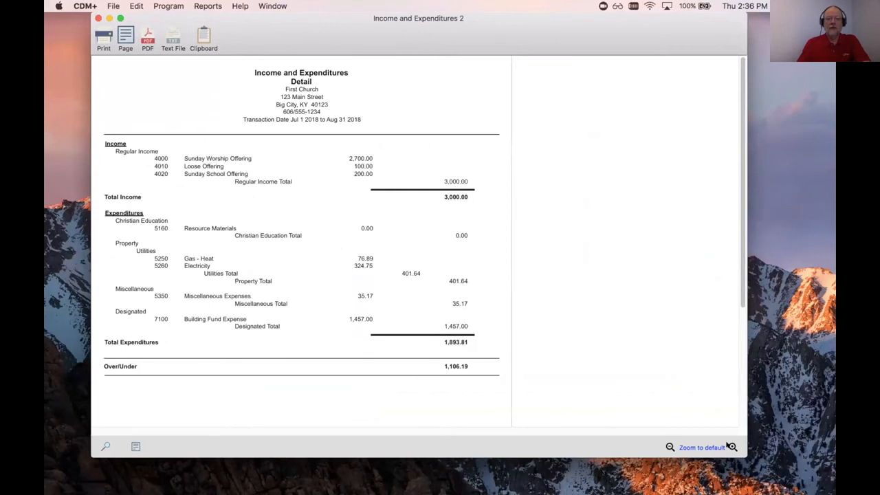
click(729, 447)
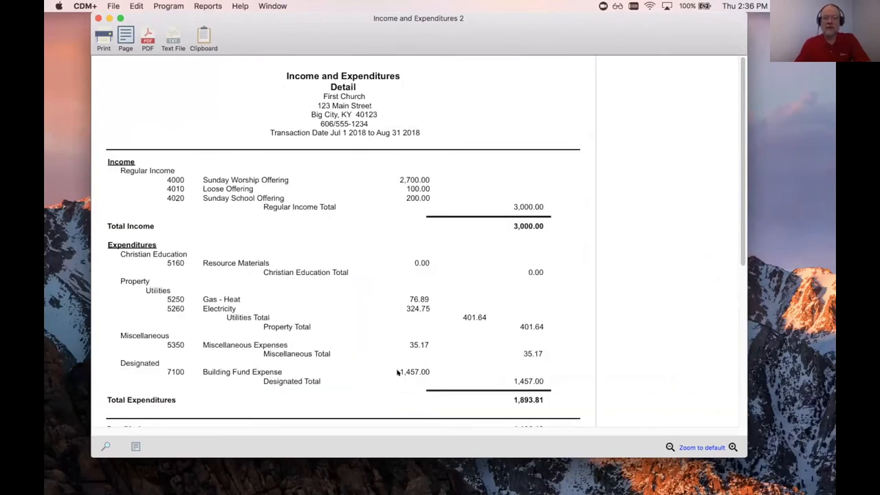
drag(399, 372, 471, 372)
click(96, 18)
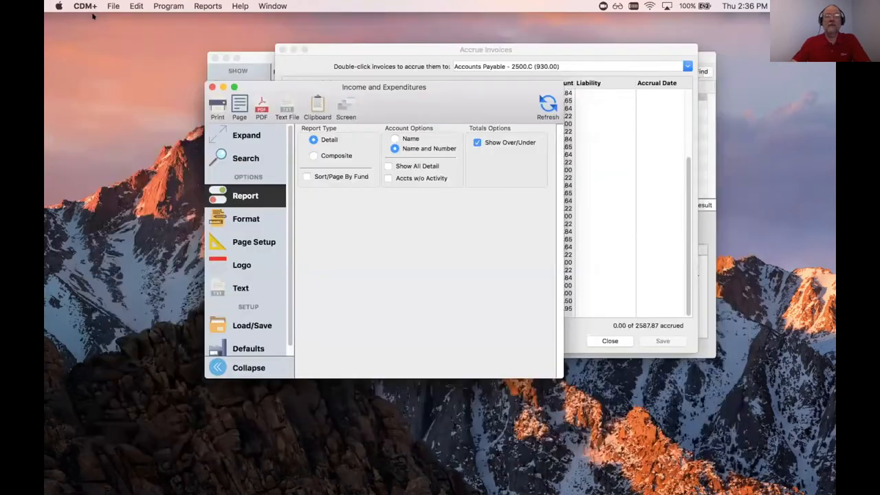
click(211, 87)
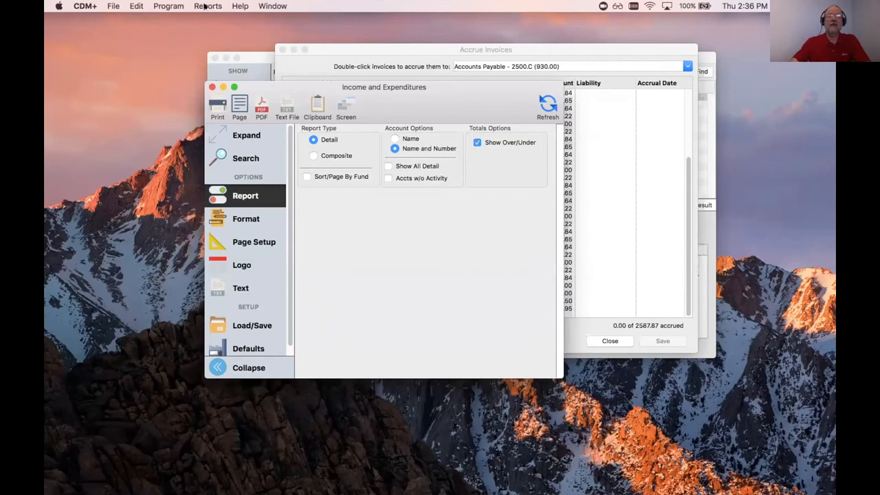
Run the year-to-date Balance Sheet report to the screen with the ending date Aug 2 2018
click(205, 6)
mouse_move(249, 105)
mouse_move(385, 150)
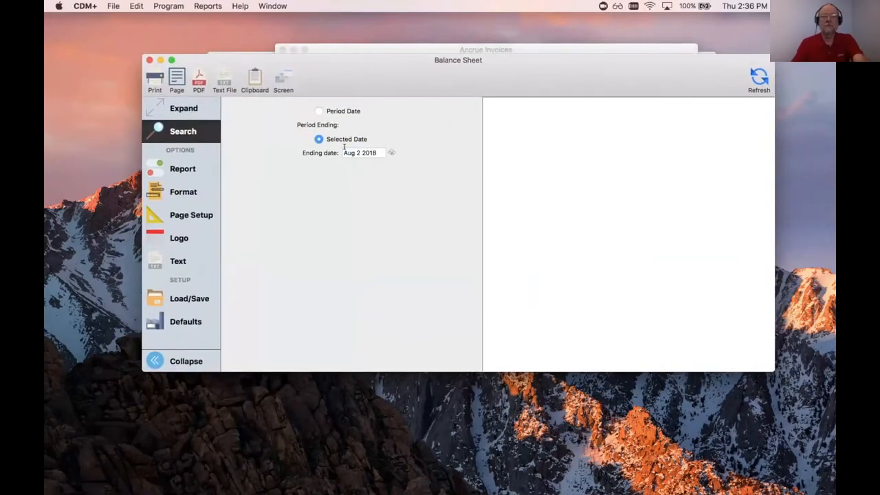
click(278, 75)
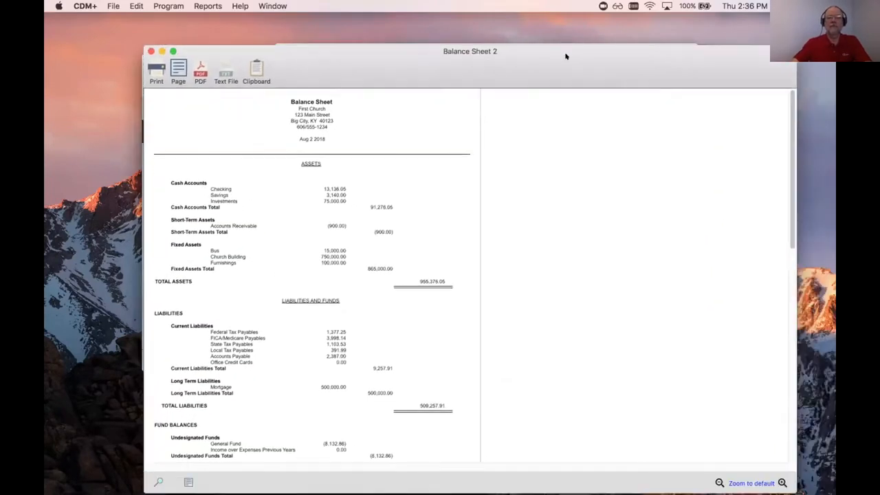
Examine the Accounts Payable amount under Current Liabilities in the balance sheet, and close the preview
scroll(514, 284, down, 5)
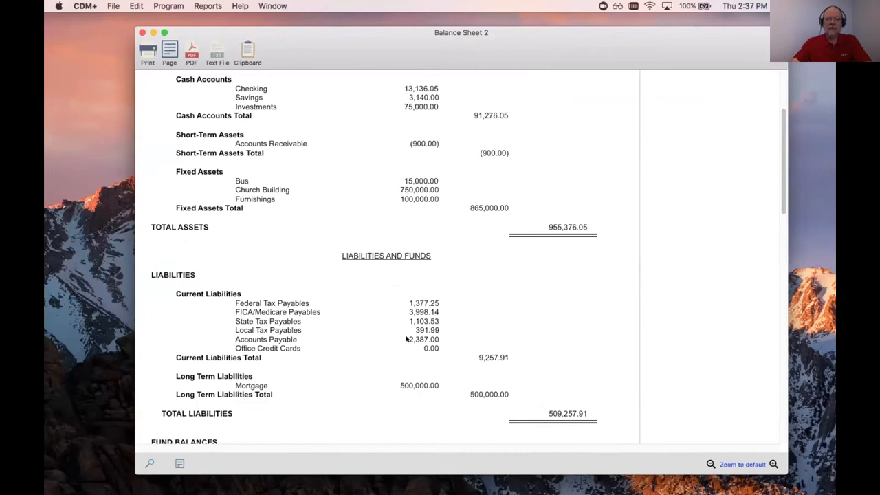
drag(406, 337, 444, 338)
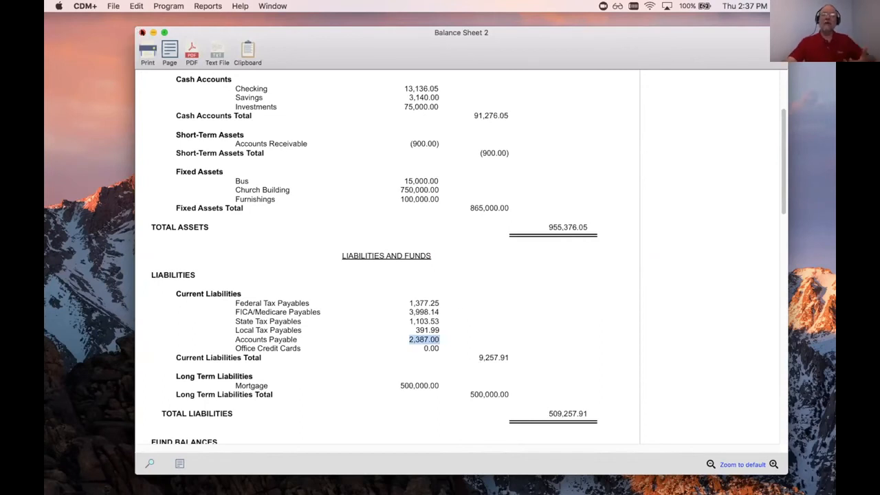
click(142, 32)
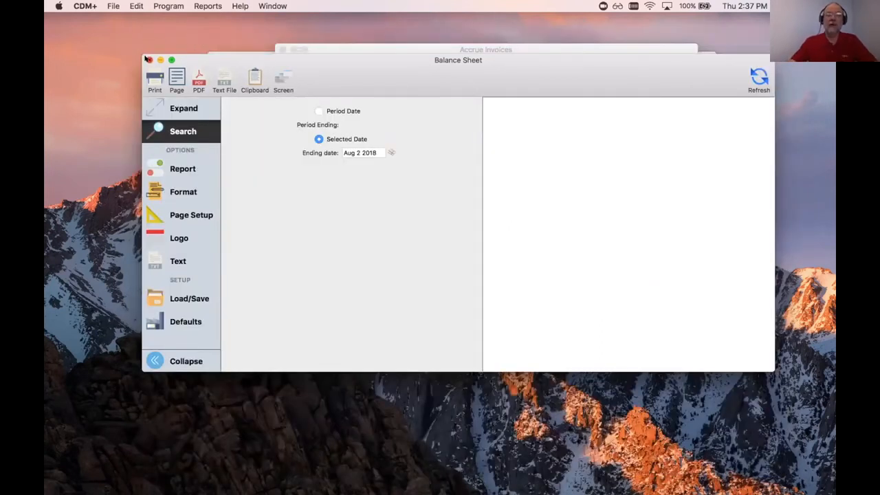
Close the Accrue Invoices window to return to the invoice records
click(341, 51)
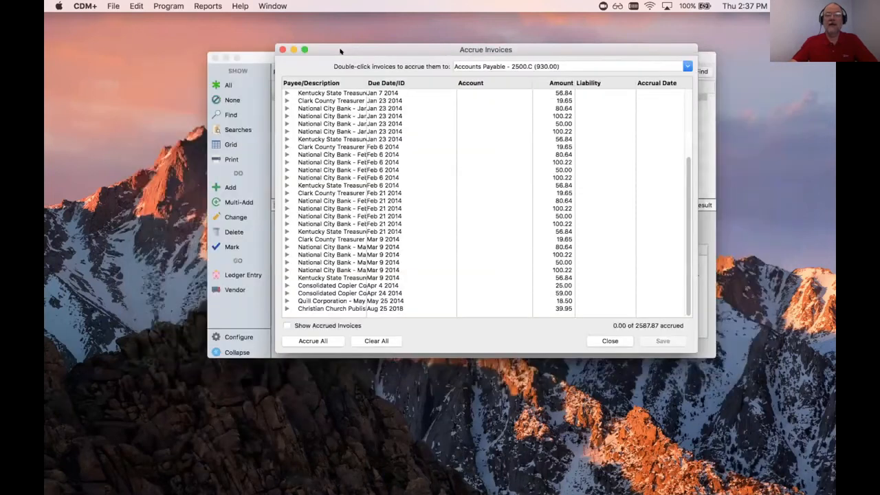
click(282, 49)
Try marking the accrued Church Furnishings Company balance for payment by check in Mark Invoices, and cancel without saving
click(181, 5)
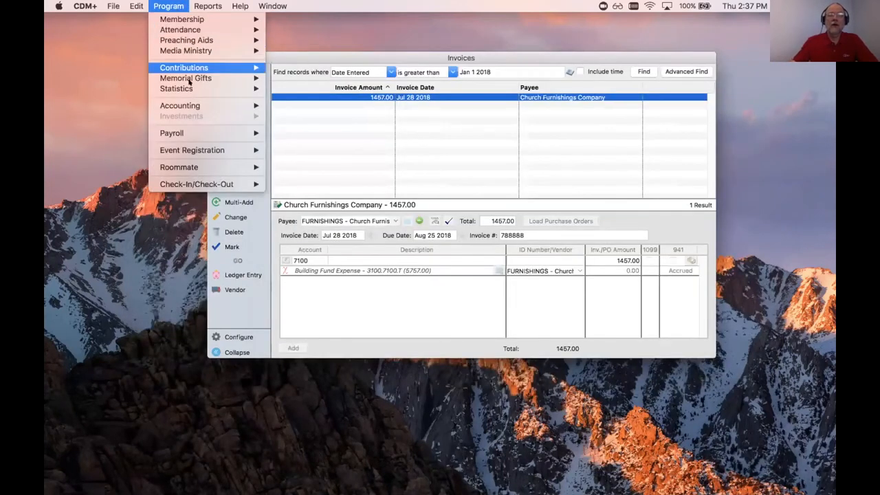
mouse_move(223, 103)
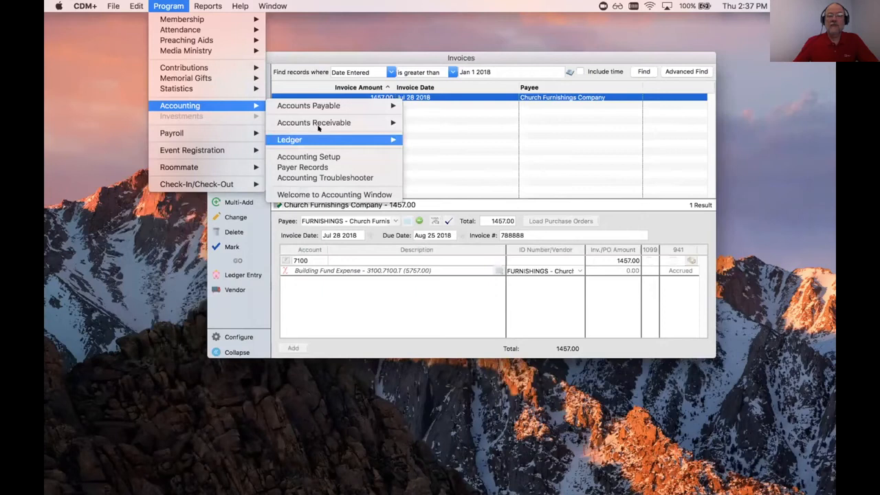
mouse_move(320, 105)
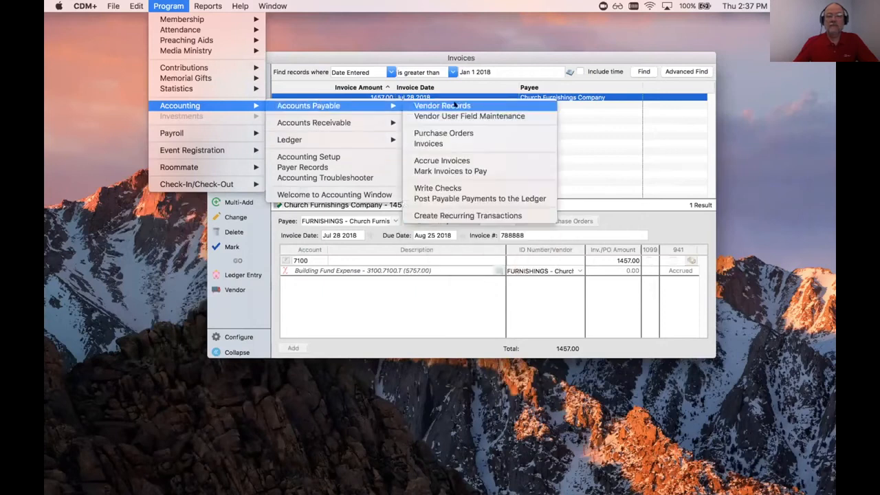
click(454, 171)
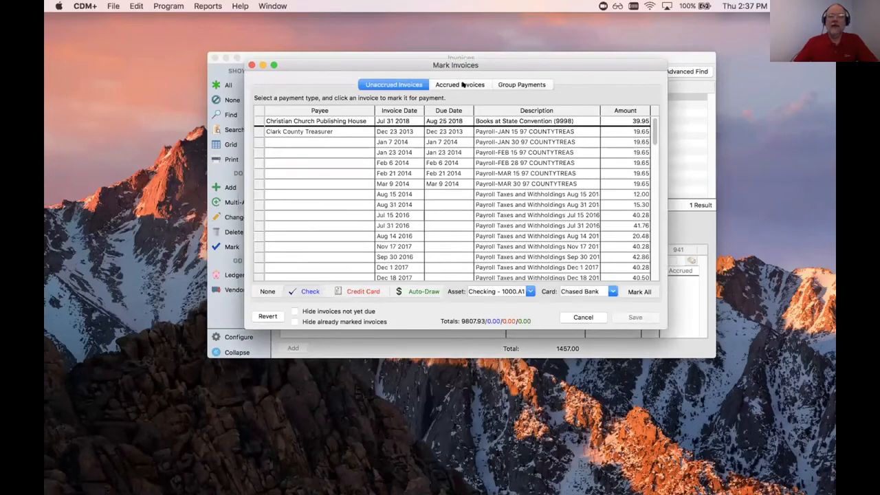
click(461, 83)
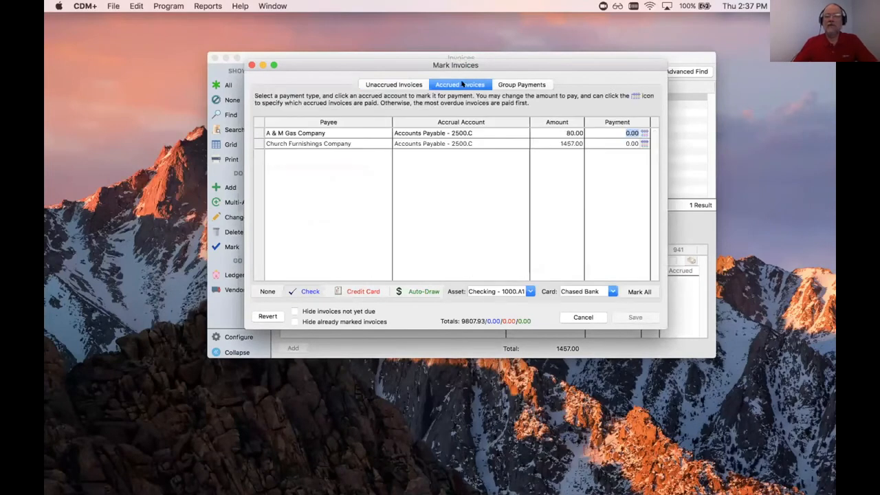
click(348, 144)
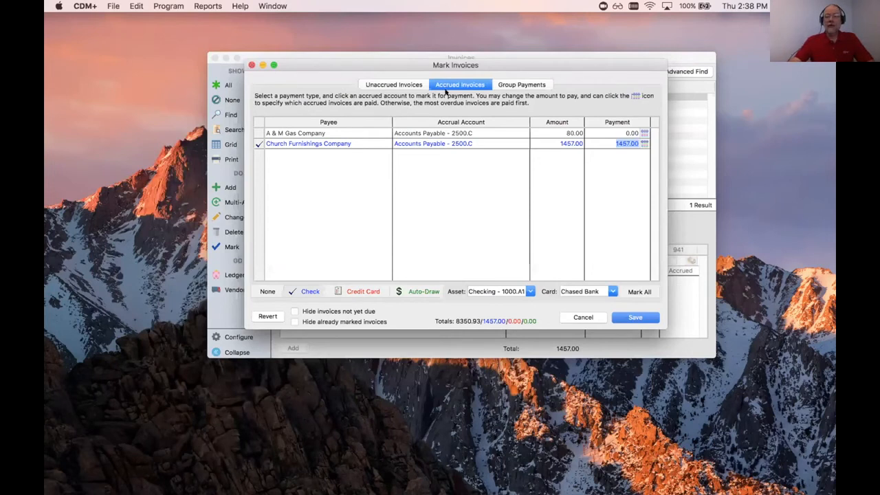
click(585, 317)
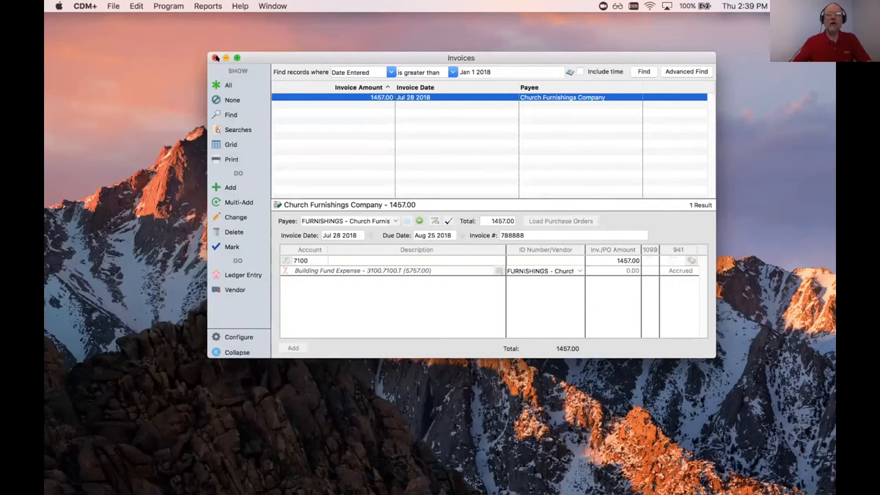
Find the invoices entered after Jan 1 2018, mark the Christian Church Publishing House invoice for payment by Chased Bank credit card, and save
click(645, 70)
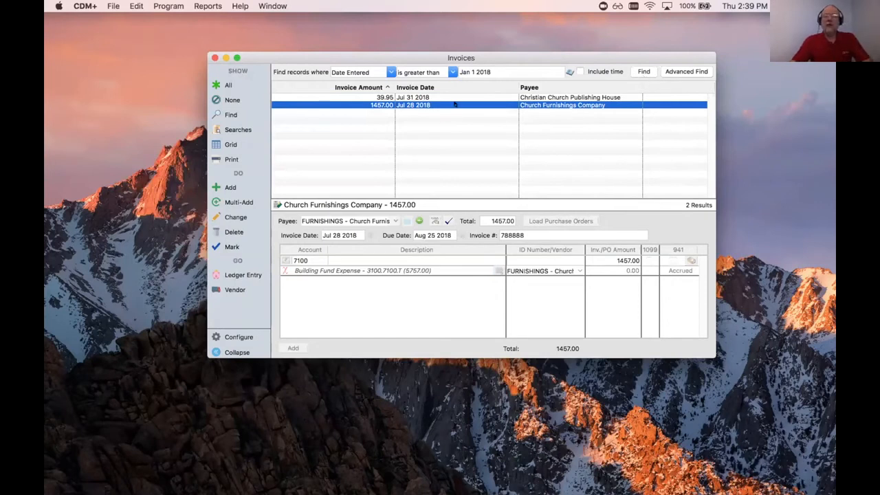
click(427, 94)
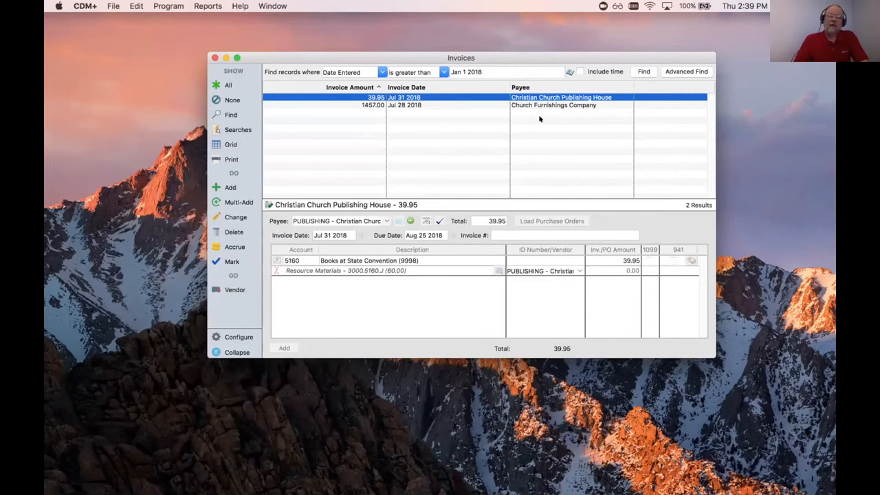
click(226, 259)
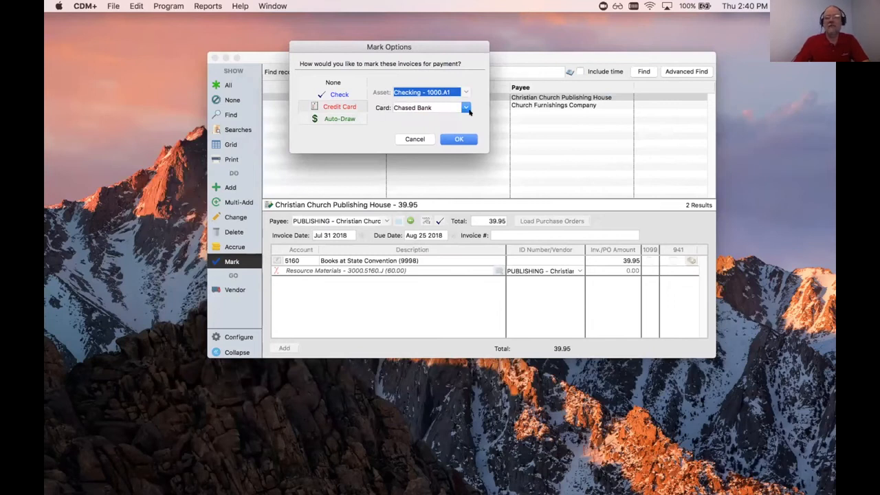
click(459, 139)
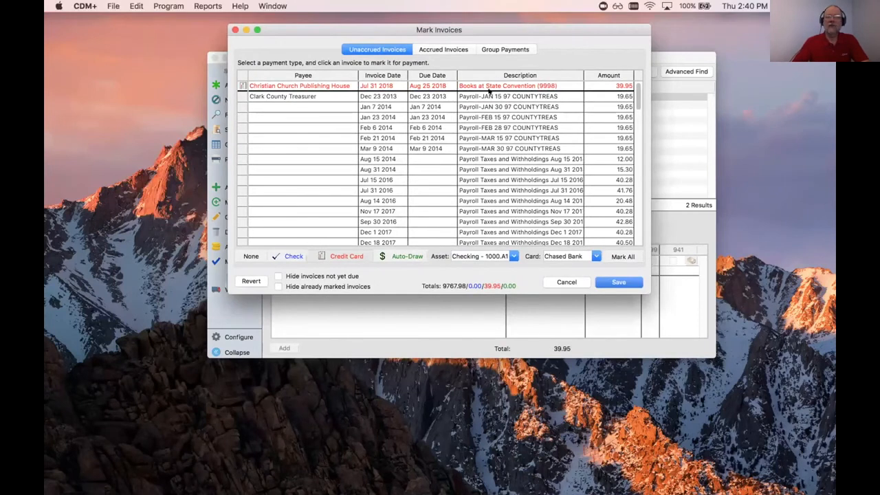
click(617, 281)
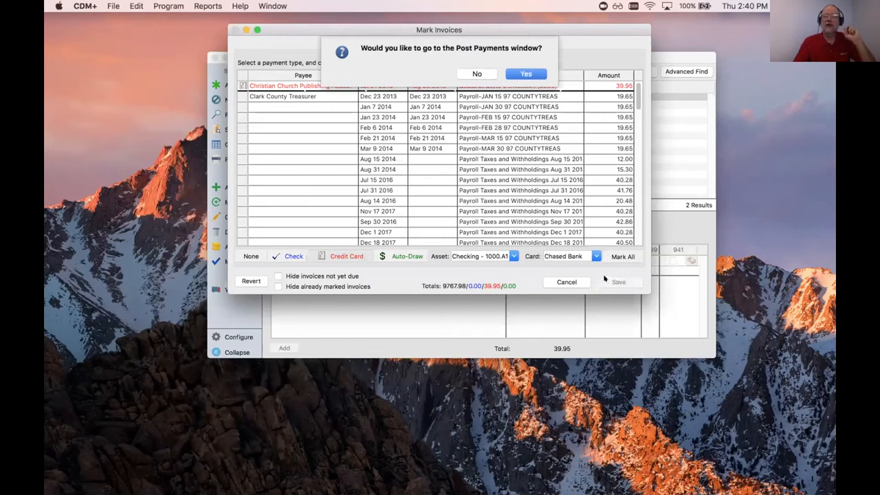
Post the Christian Church Publishing House credit card payment to the ledger with the posting report on screen, and close the report
click(524, 73)
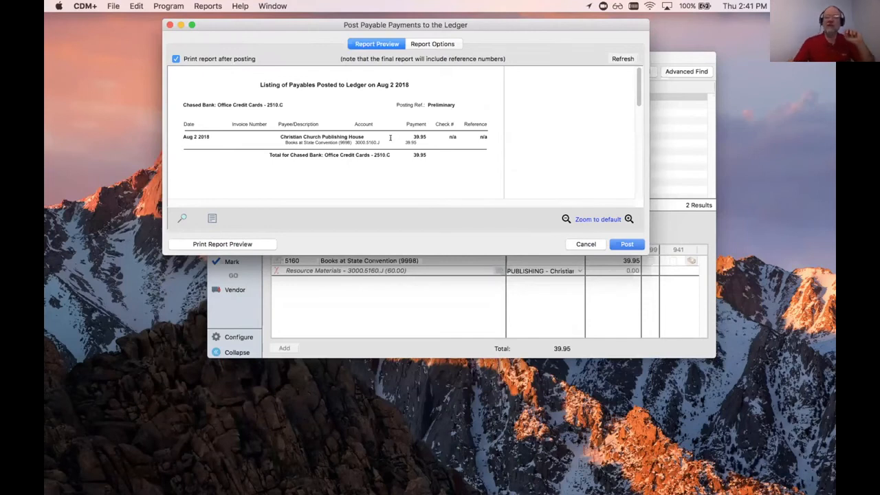
click(622, 244)
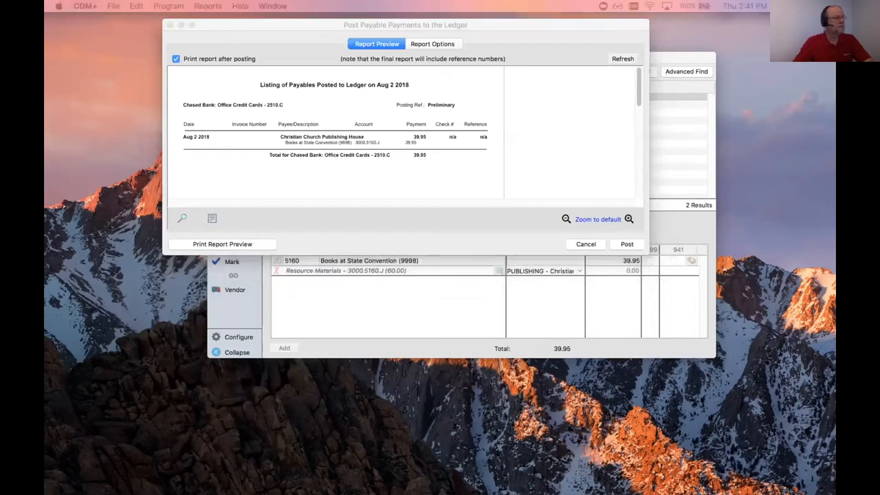
click(401, 154)
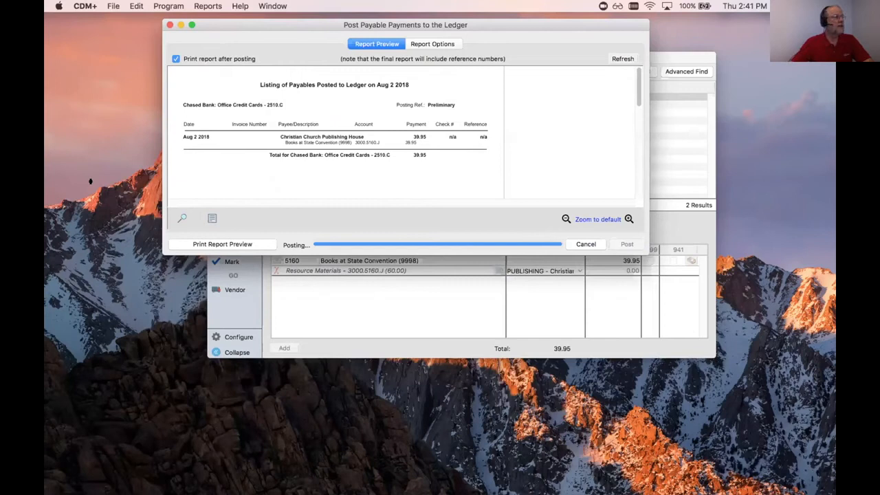
click(490, 60)
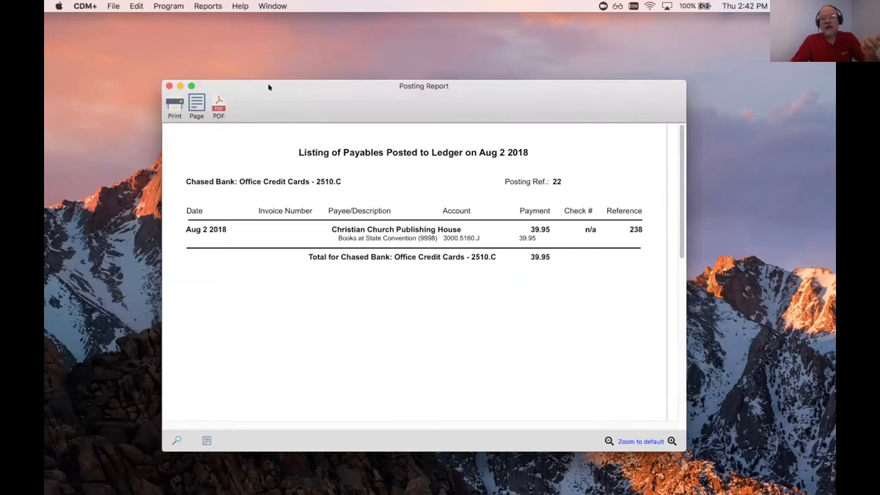
click(169, 86)
Mark the accrued Chased Bank balance in Mark Invoices for Auto-Draw payment from Checking - 1000.A1, and save
click(169, 6)
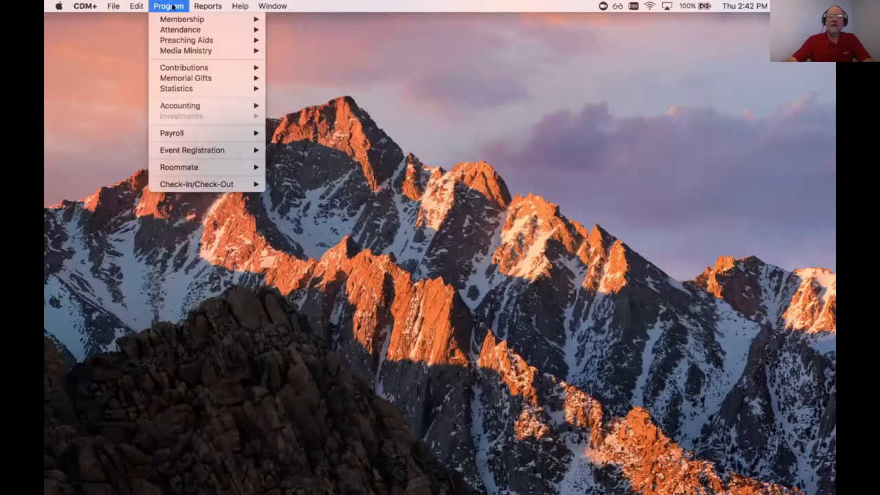
mouse_move(187, 105)
mouse_move(303, 103)
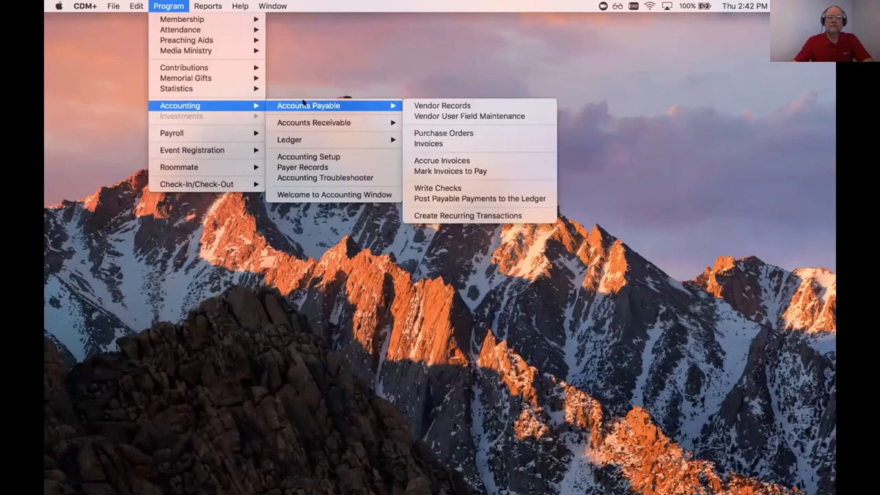
click(444, 169)
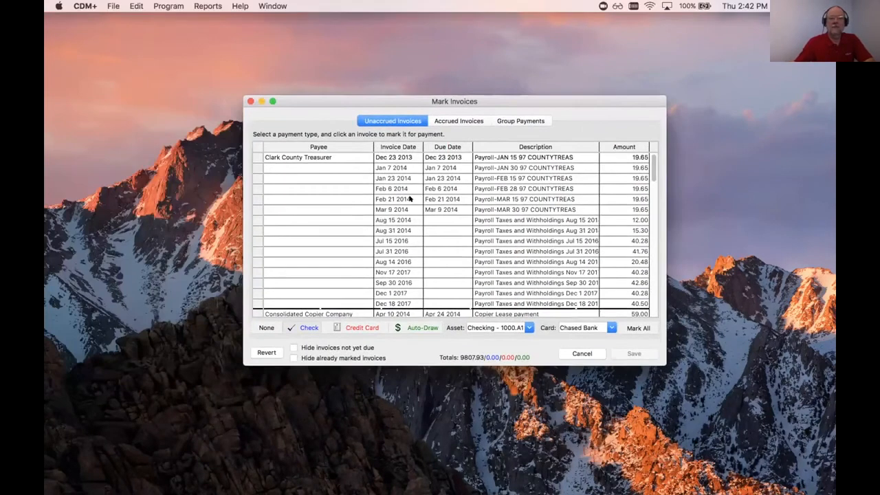
click(459, 120)
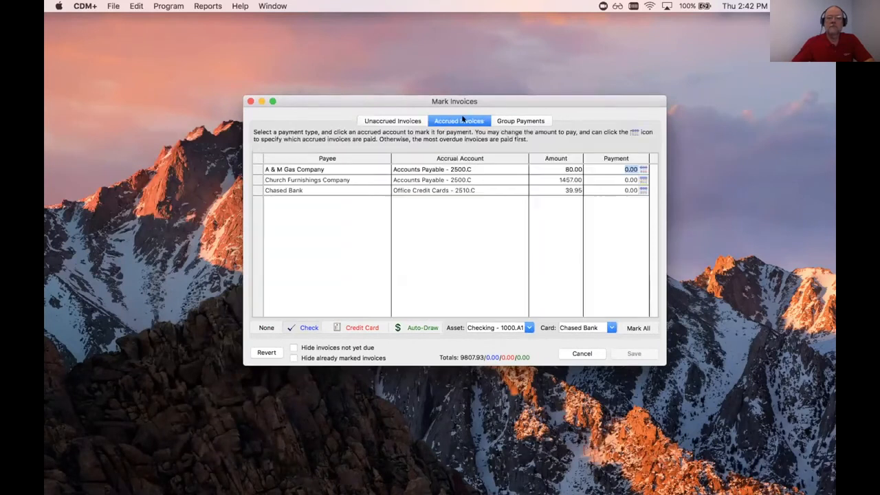
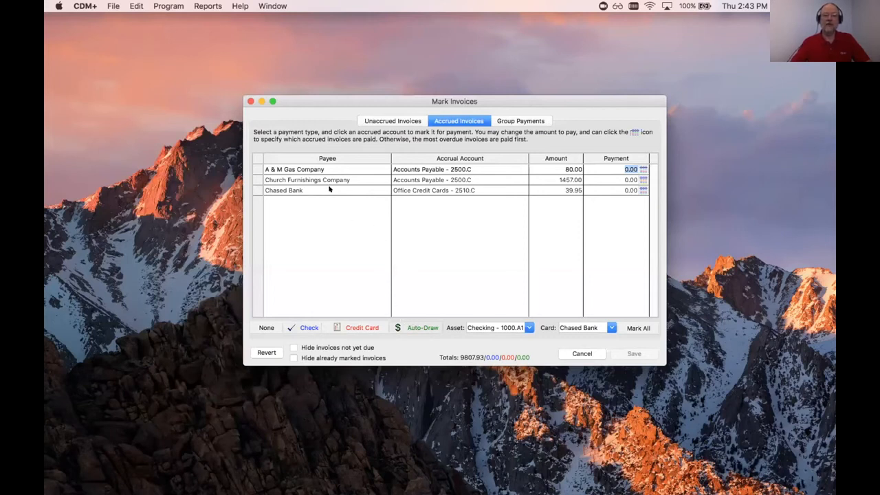
click(328, 188)
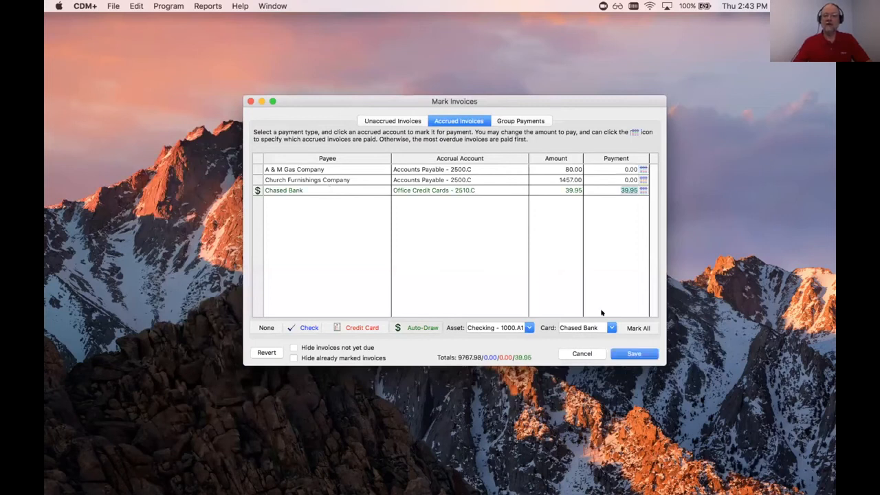
click(633, 352)
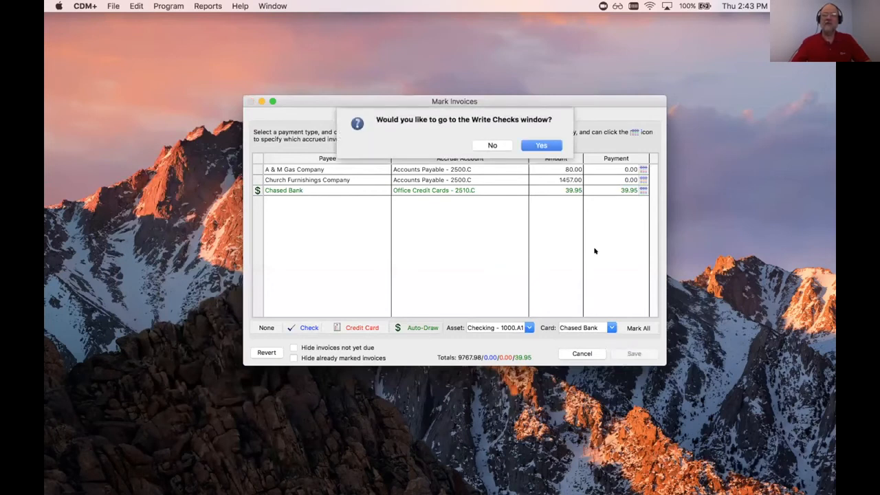
Write the Chased Bank Auto-Draw payment to the screen, review the payment stub, and close the preview
click(542, 145)
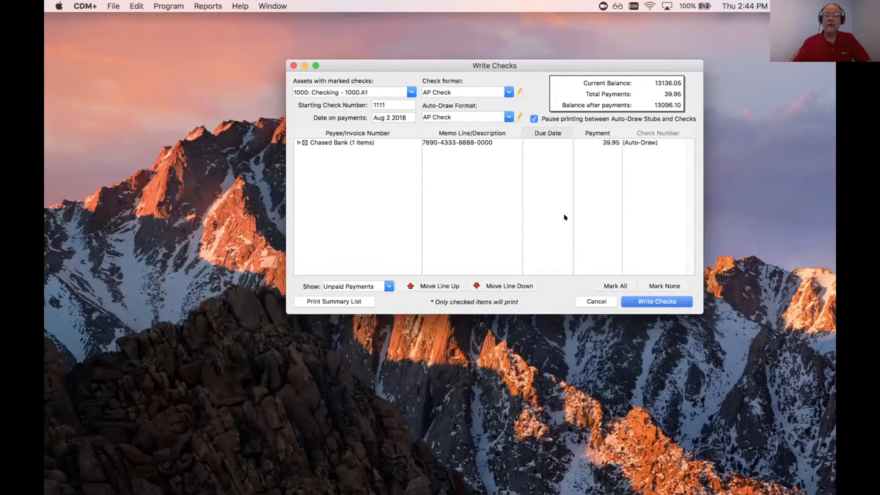
click(655, 299)
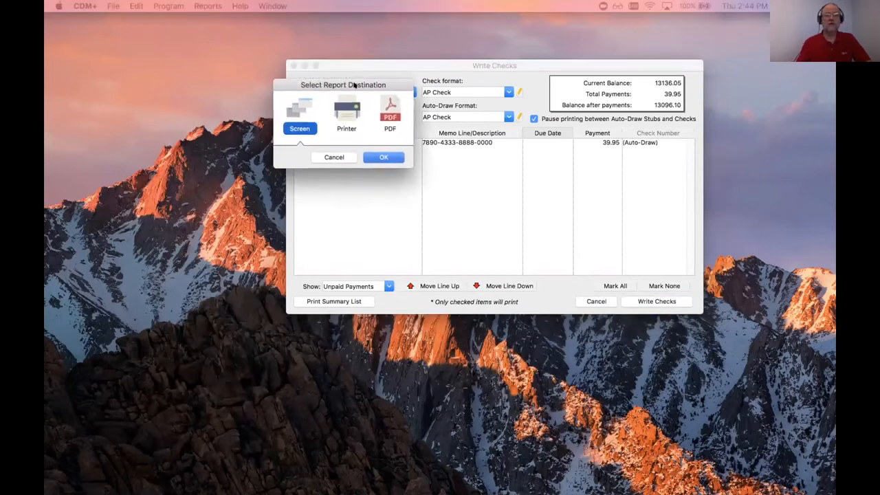
click(371, 156)
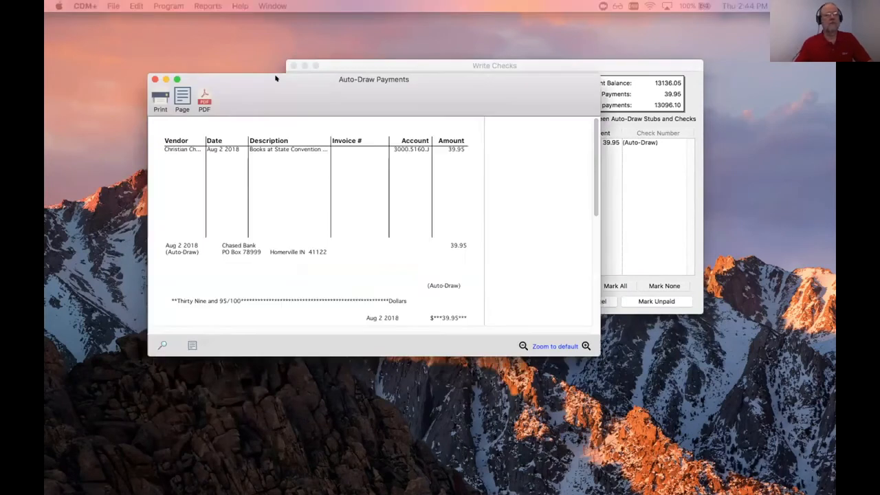
scroll(620, 225, down, 10)
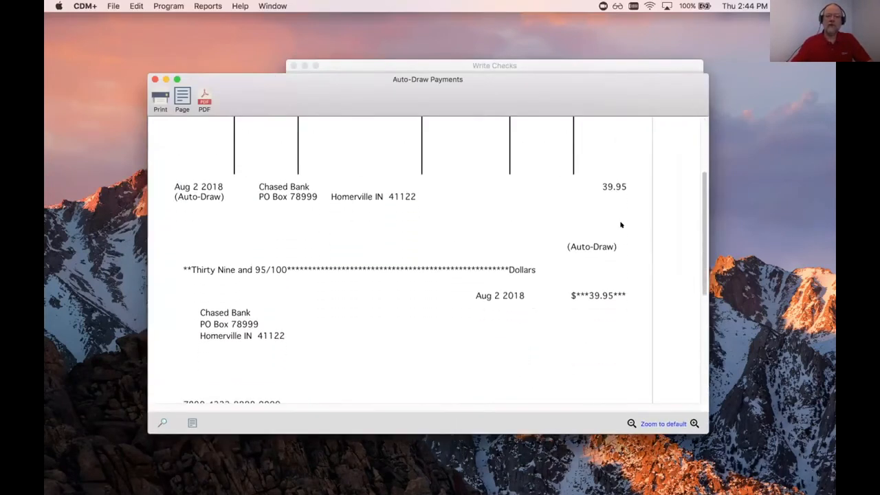
scroll(621, 225, down, 4)
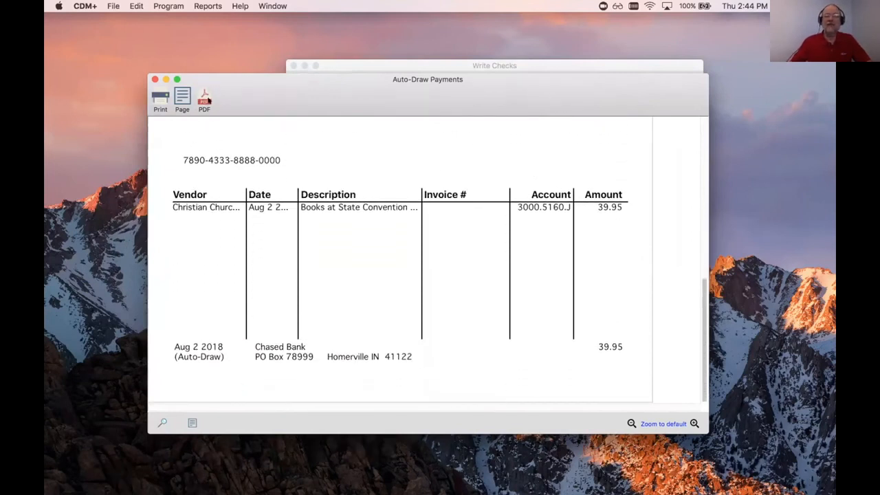
click(154, 77)
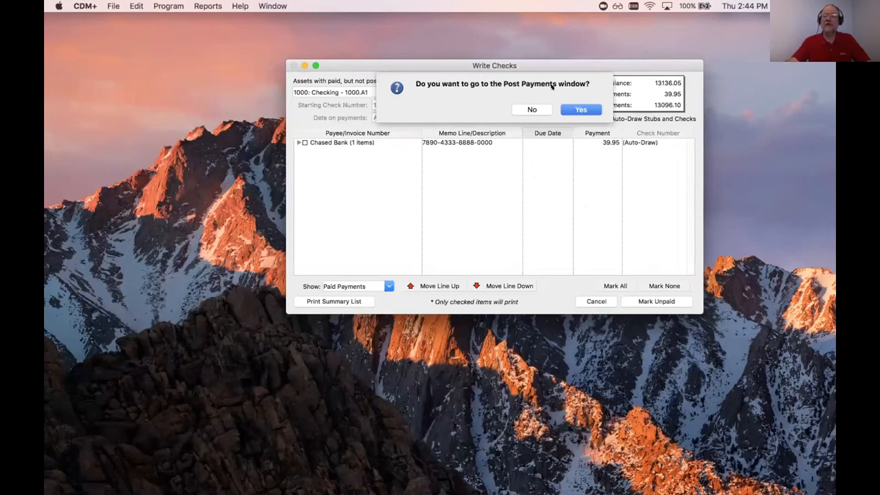
Post the Chased Bank Auto-Draw payment to the ledger and display the posting report on screen
click(581, 109)
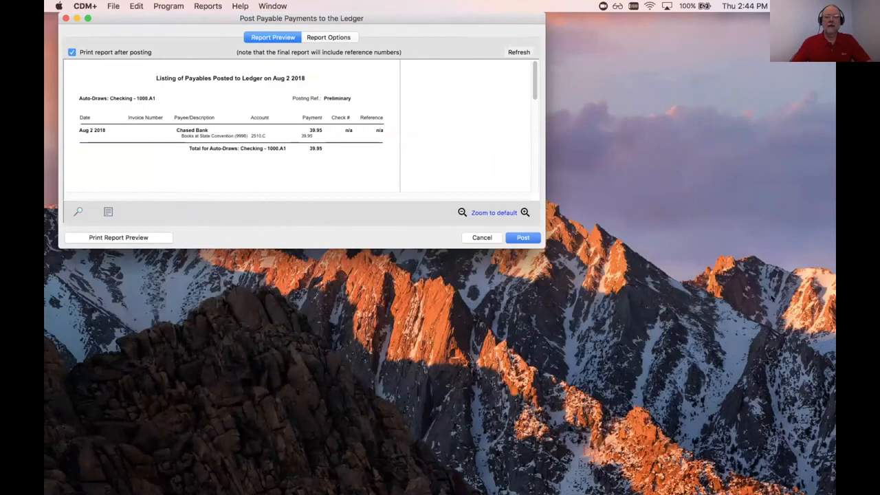
drag(543, 247, 764, 362)
click(743, 352)
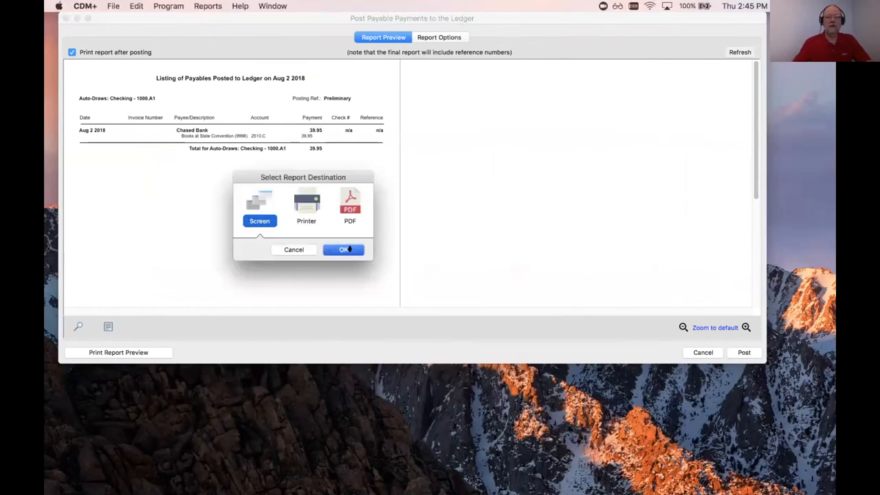
click(340, 251)
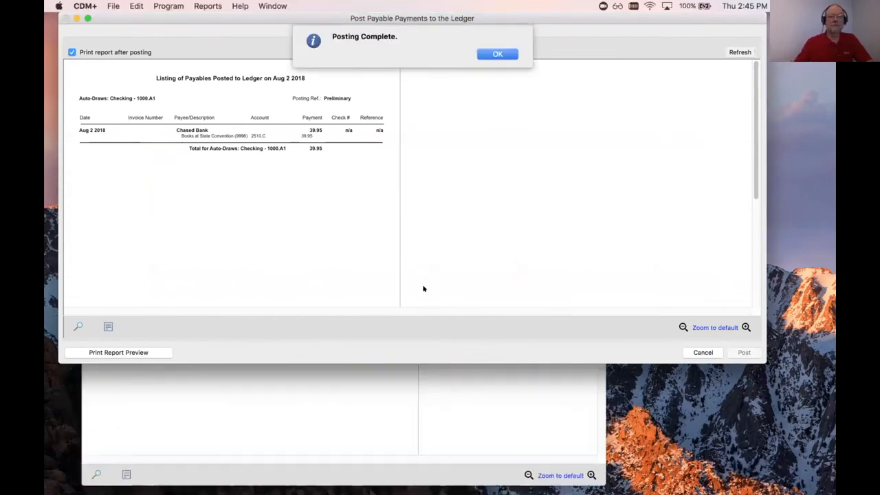
click(498, 54)
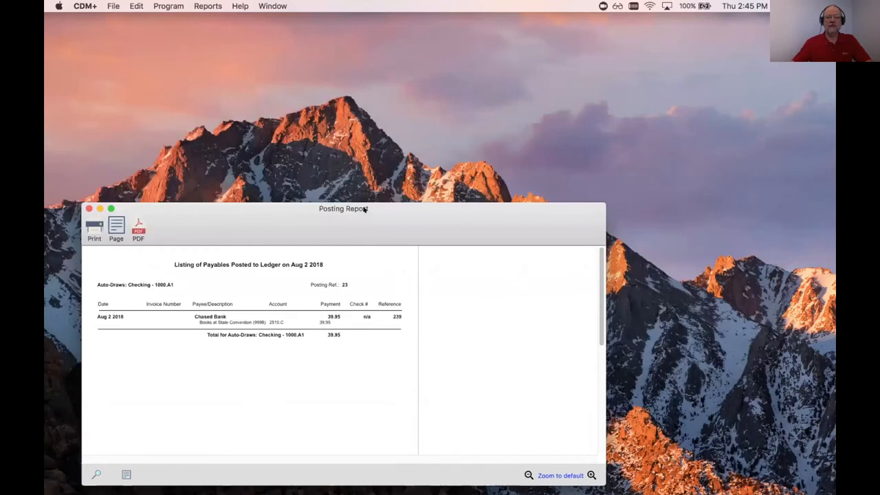
double_click(365, 208)
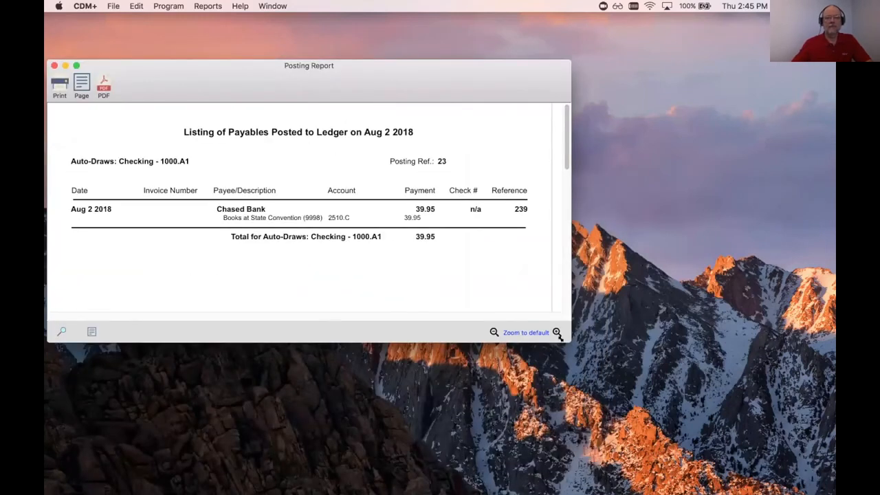
Enlarge the posting report to review the Chased Bank Auto-Draw payment, and close the report
drag(557, 333, 678, 398)
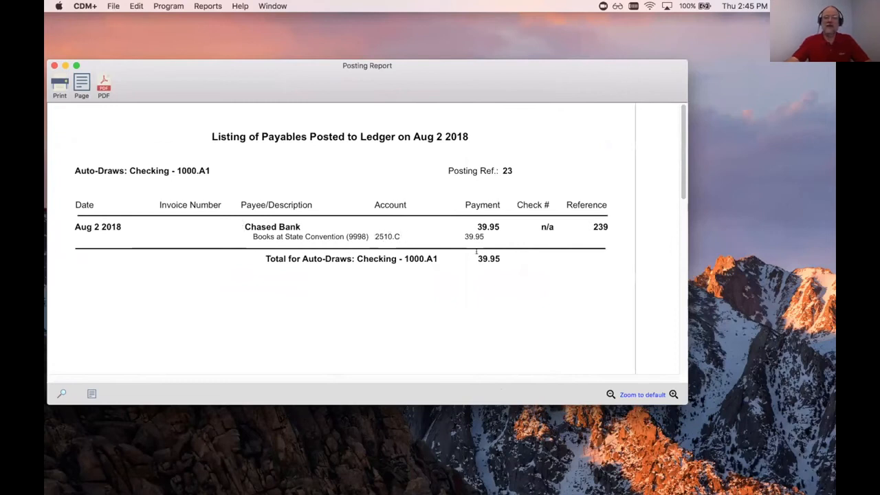
drag(385, 65, 461, 78)
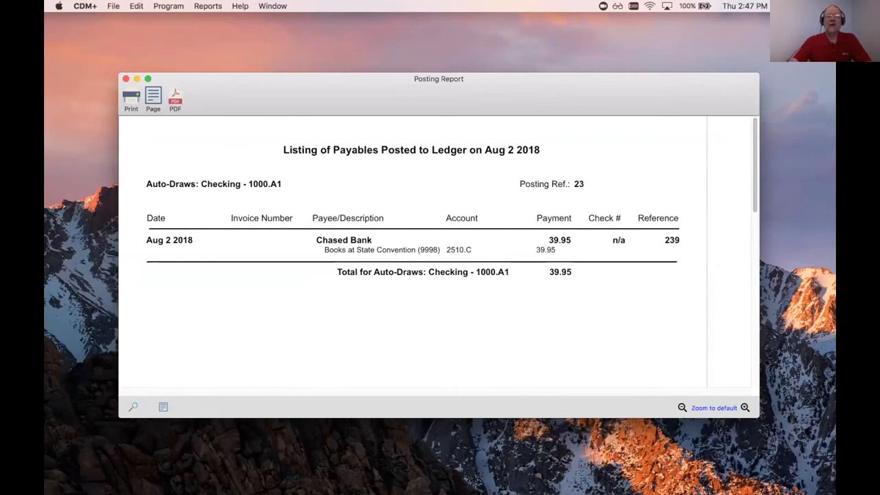
click(125, 79)
Open the accounts payable invoices and permanently delete the Quill Corporation invoice for 18.50 dated May 11 2014, without restoring it
click(169, 5)
mouse_move(206, 106)
mouse_move(389, 143)
mouse_move(349, 103)
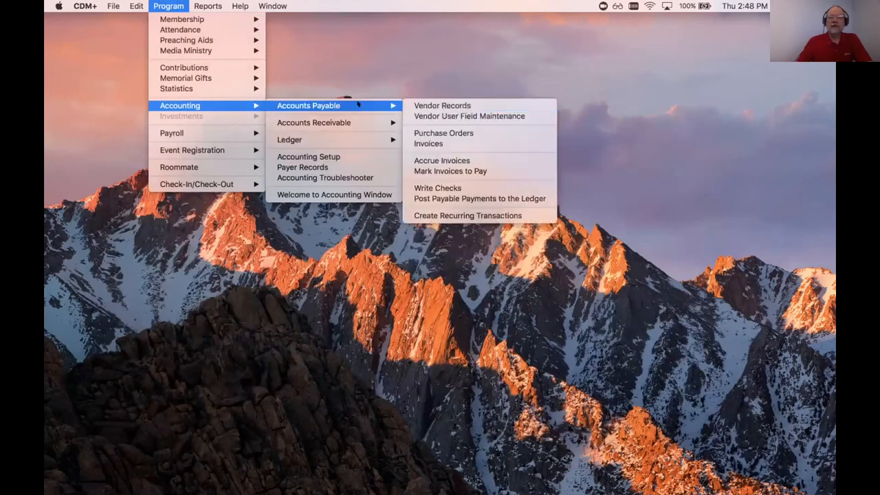
click(442, 142)
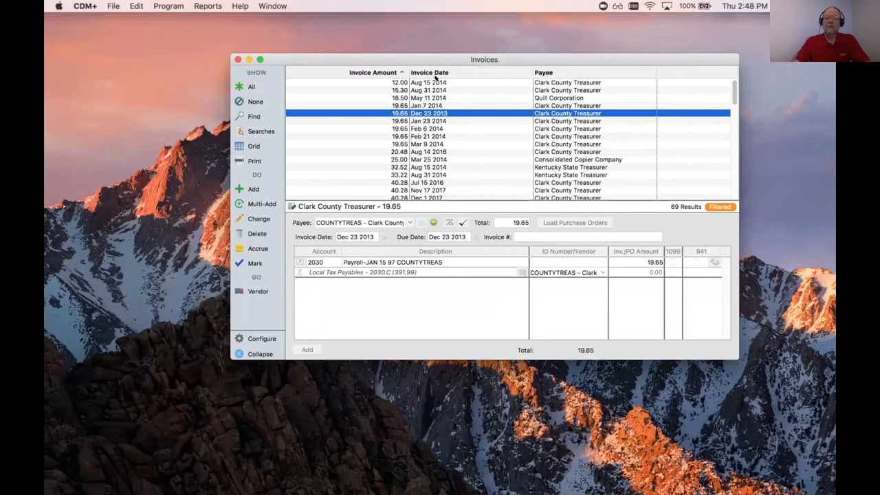
click(427, 95)
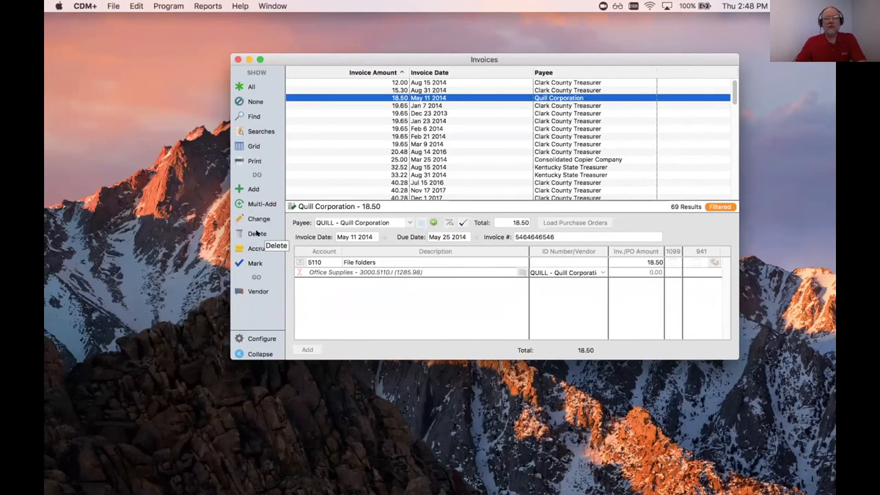
click(256, 234)
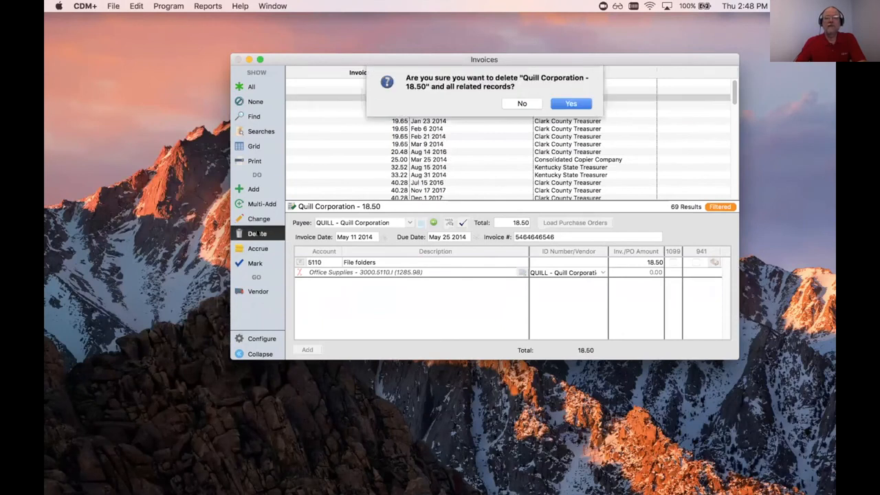
click(568, 102)
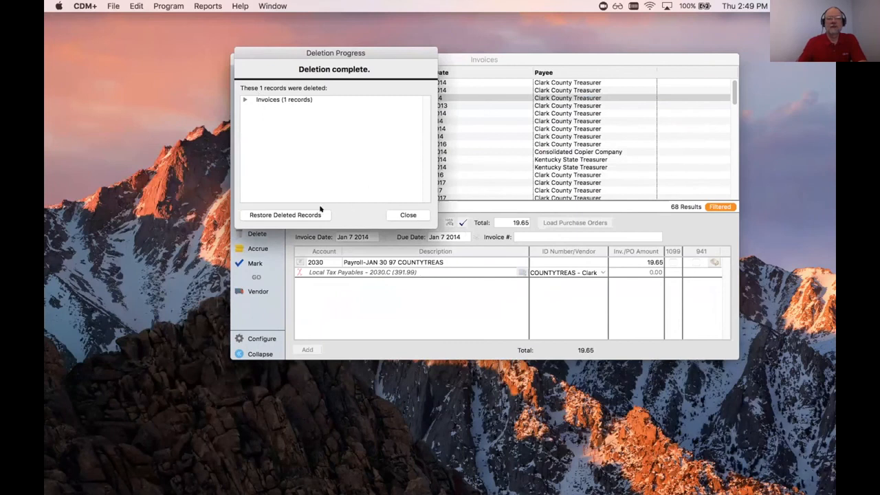
click(409, 215)
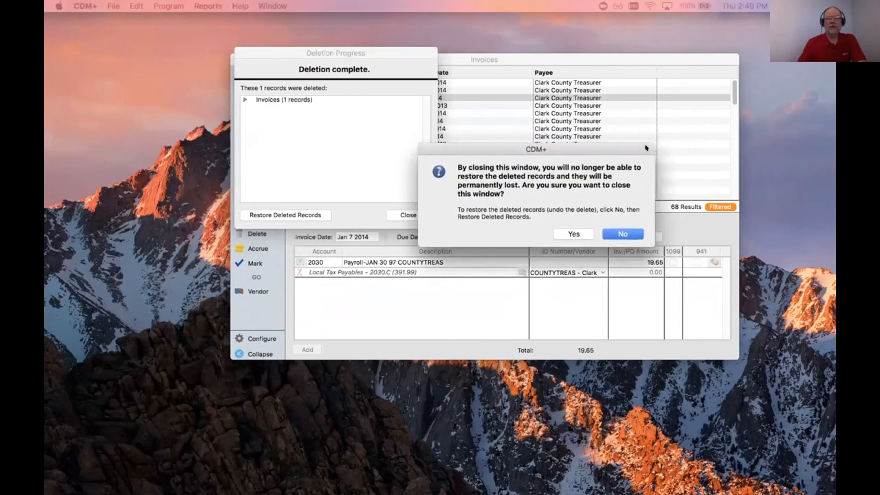
click(570, 234)
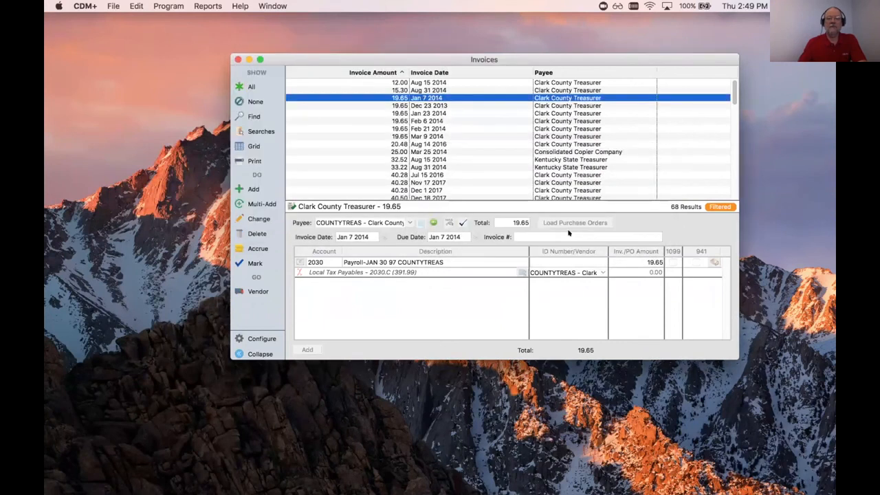